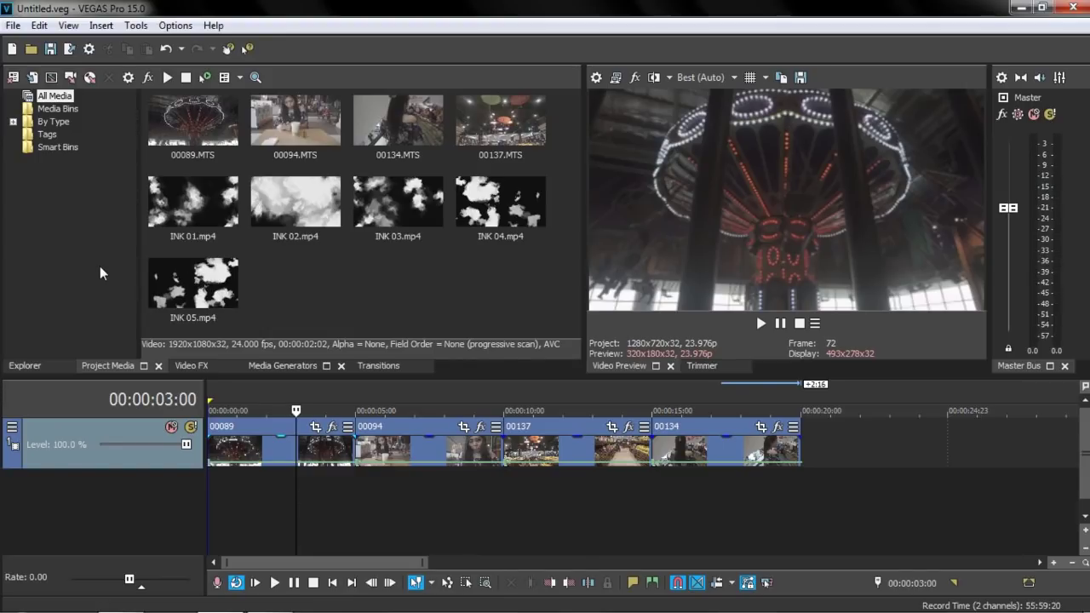
{"action": "left_click_drag", "start_coordinate": [140, 252], "coordinate": [145, 253]}
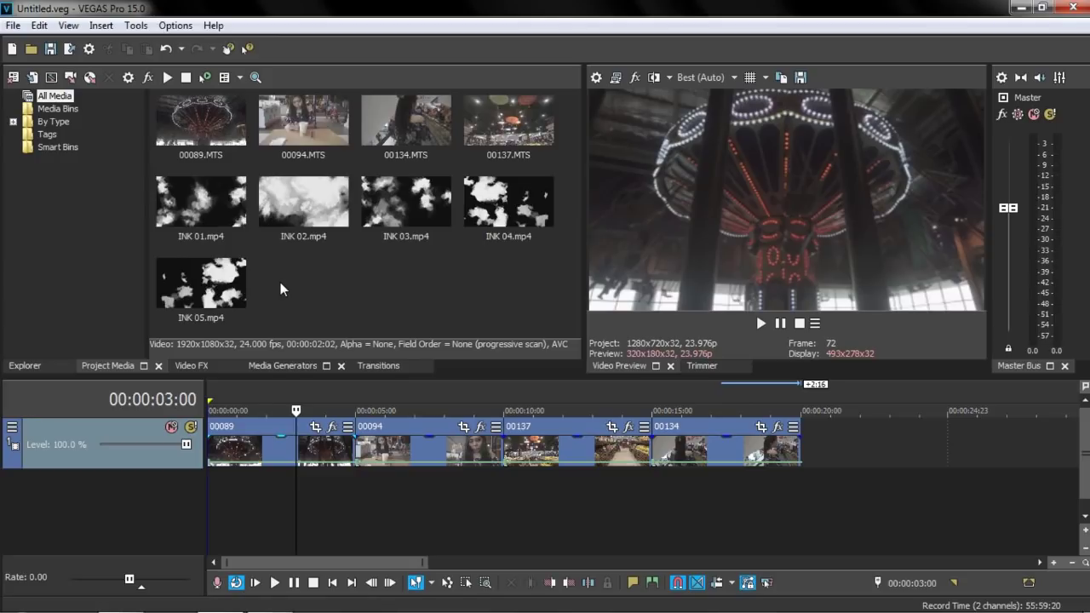
{"action": "left_click", "coordinate": [243, 447]}
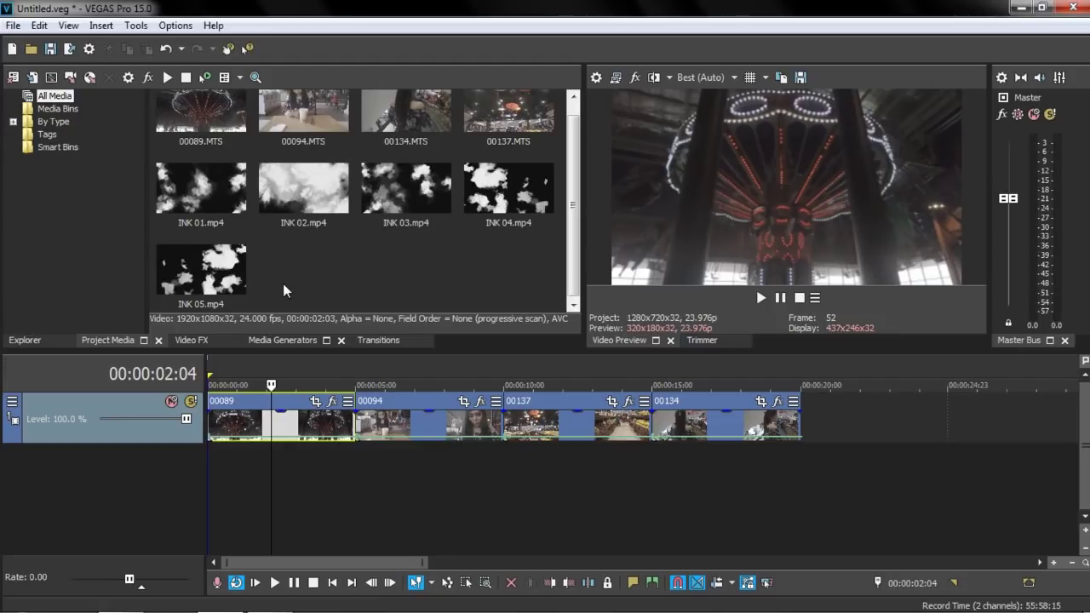
Step: Insert two empty video tracks above the track that holds the clips
{"action": "right_click", "coordinate": [834, 429]}
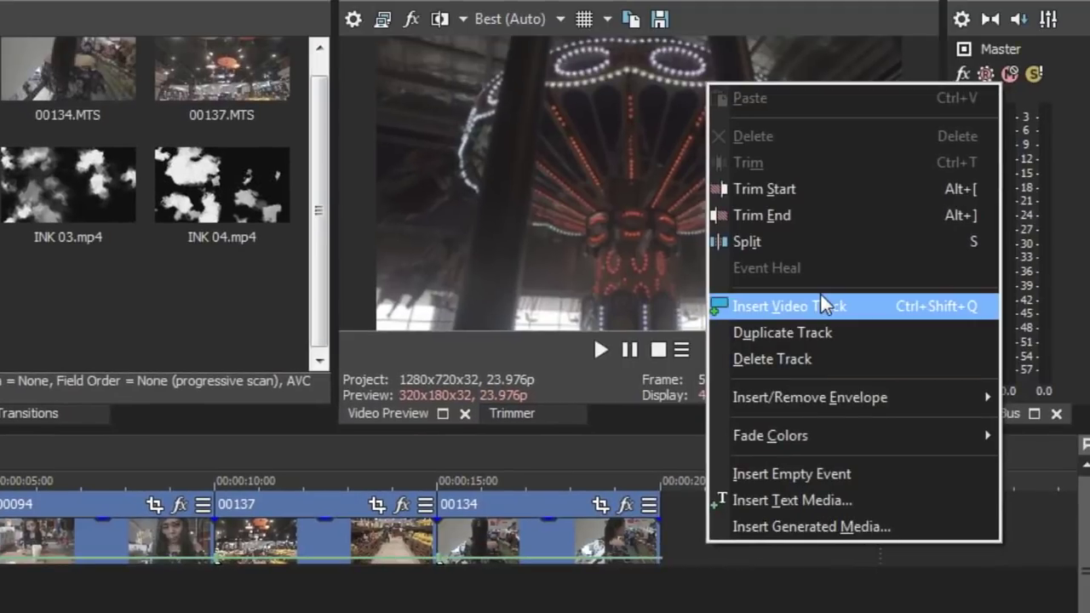
{"action": "left_click", "coordinate": [822, 298]}
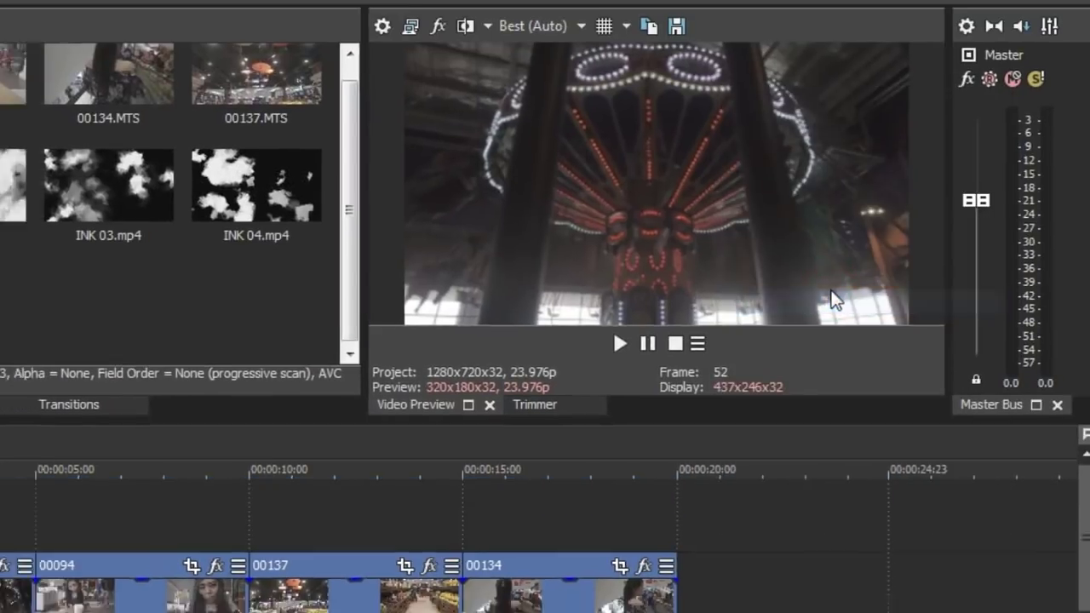
{"action": "right_click", "coordinate": [859, 415]}
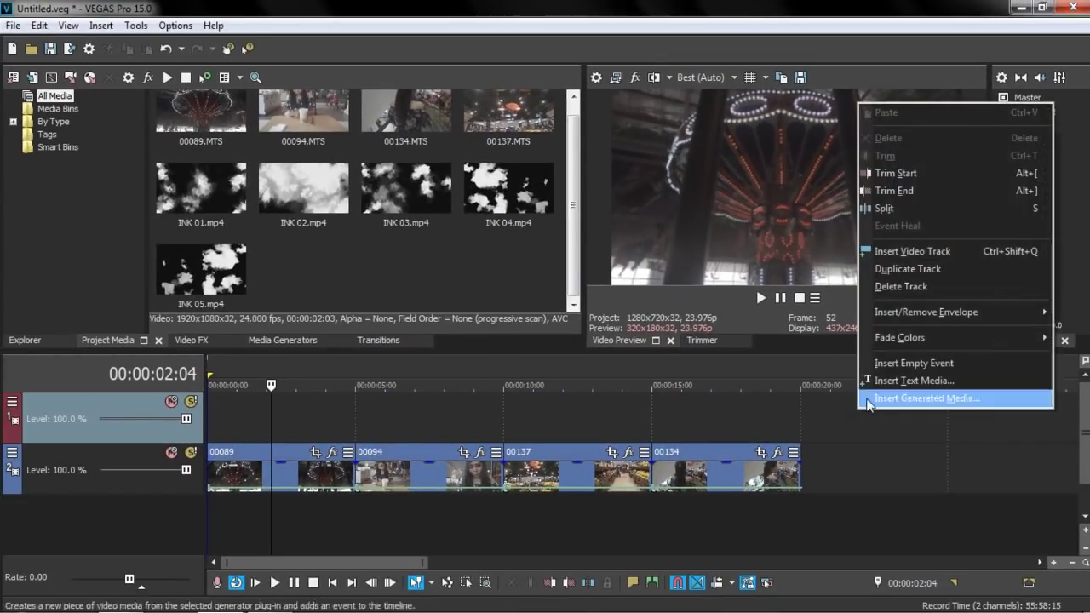
{"action": "left_click", "coordinate": [899, 249]}
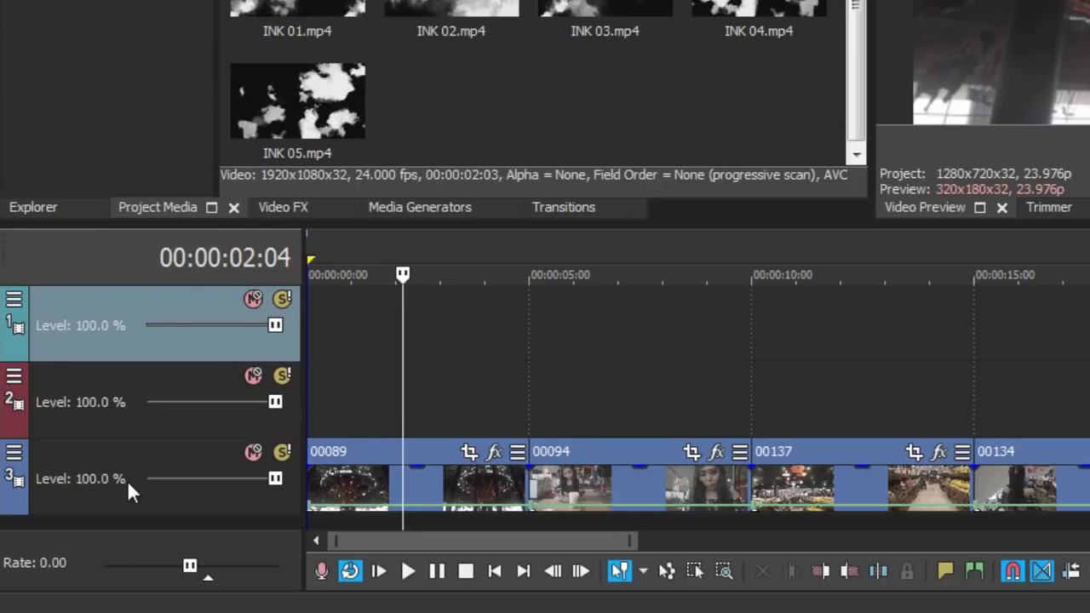
Step: Make the empty track 2 a compositing child of track 1
{"action": "left_click", "coordinate": [37, 383]}
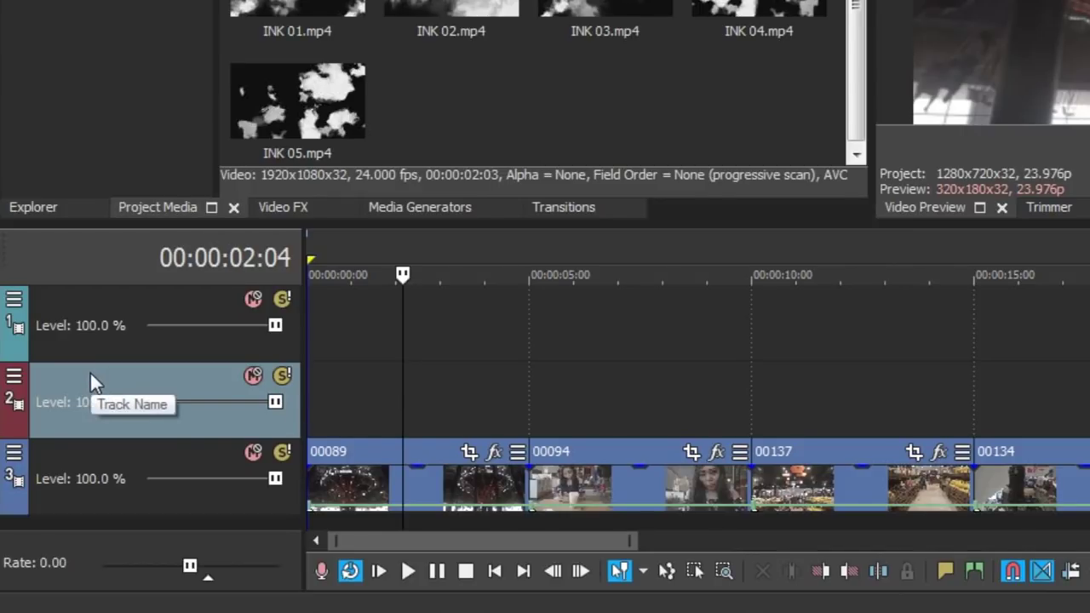
{"action": "left_click", "coordinate": [13, 377]}
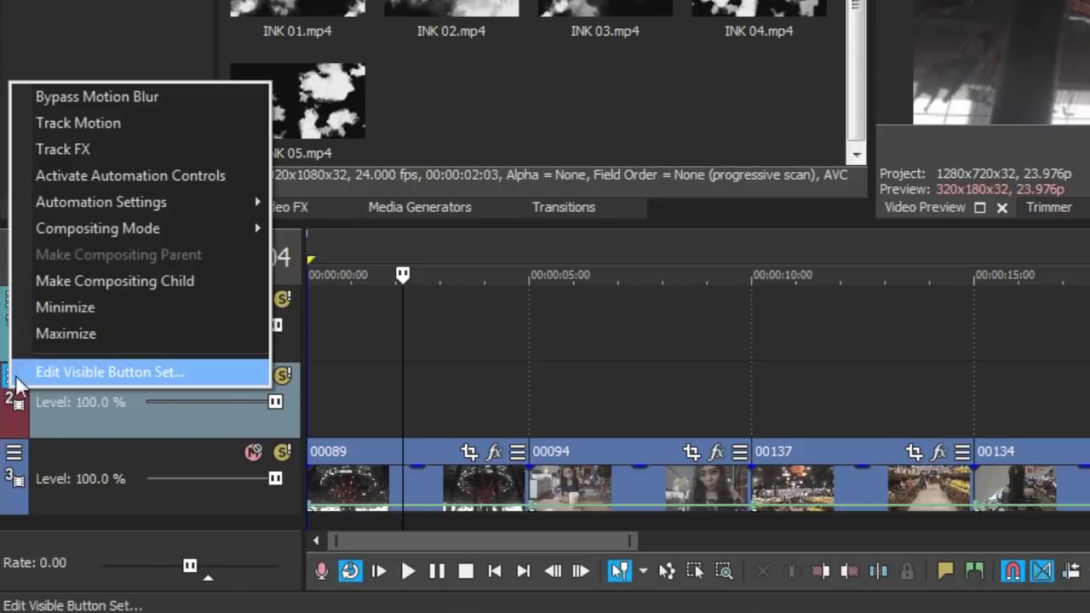
{"action": "left_click", "coordinate": [133, 280]}
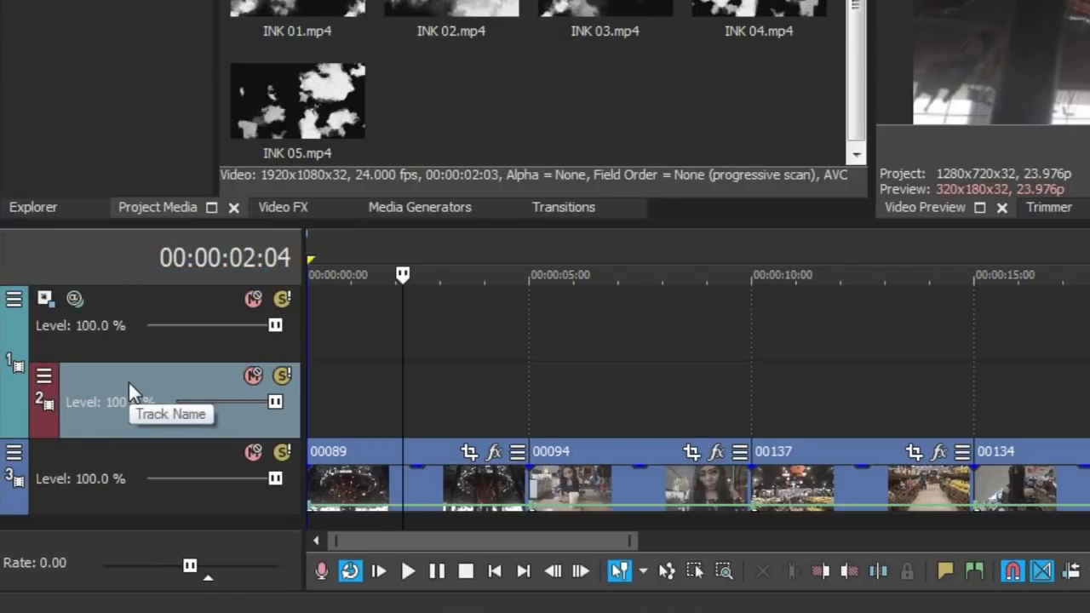
Step: Set the compositing mode of parent track 1 to Multiply (Mask)
{"action": "left_click", "coordinate": [17, 307]}
{"action": "mouse_move", "coordinate": [180, 143]}
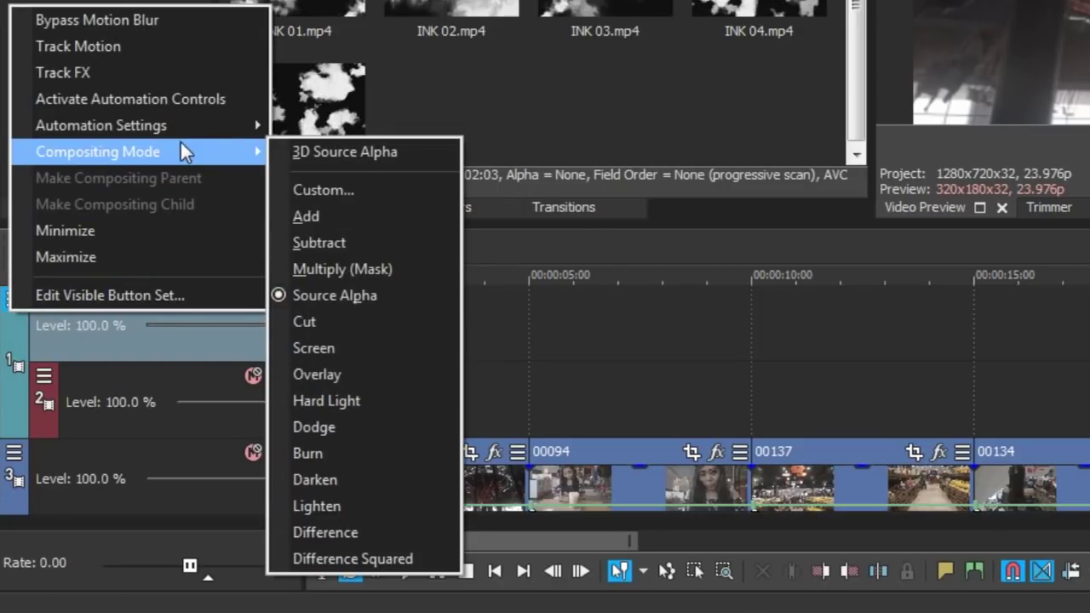
{"action": "left_click", "coordinate": [344, 269]}
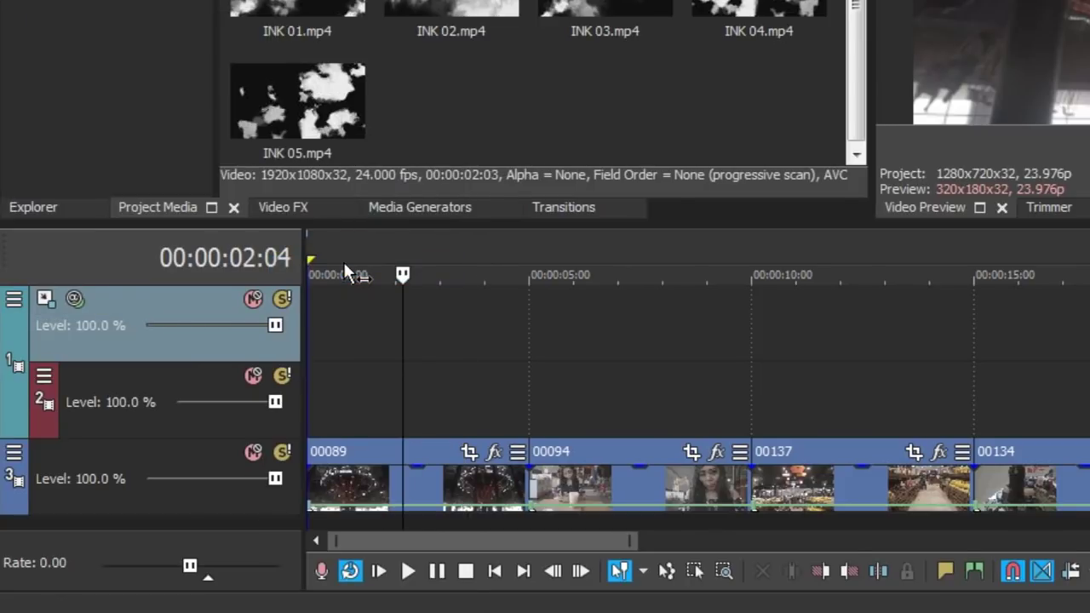
Step: Review the compositing options of the child and parent tracks, reselecting Multiply (Mask) for parent track 1
{"action": "left_click", "coordinate": [48, 377]}
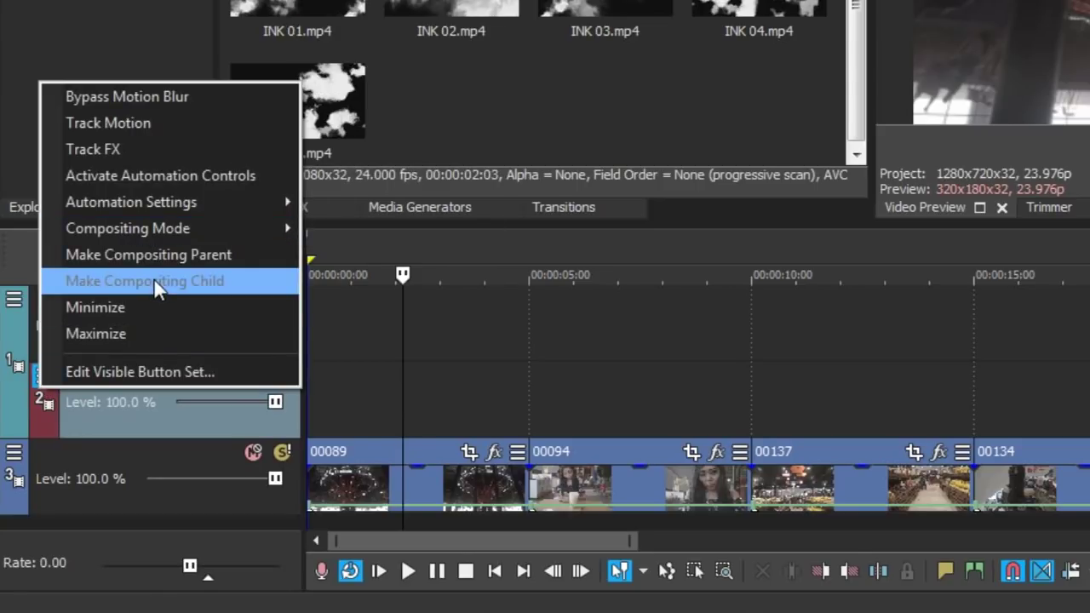
{"action": "left_click", "coordinate": [7, 298]}
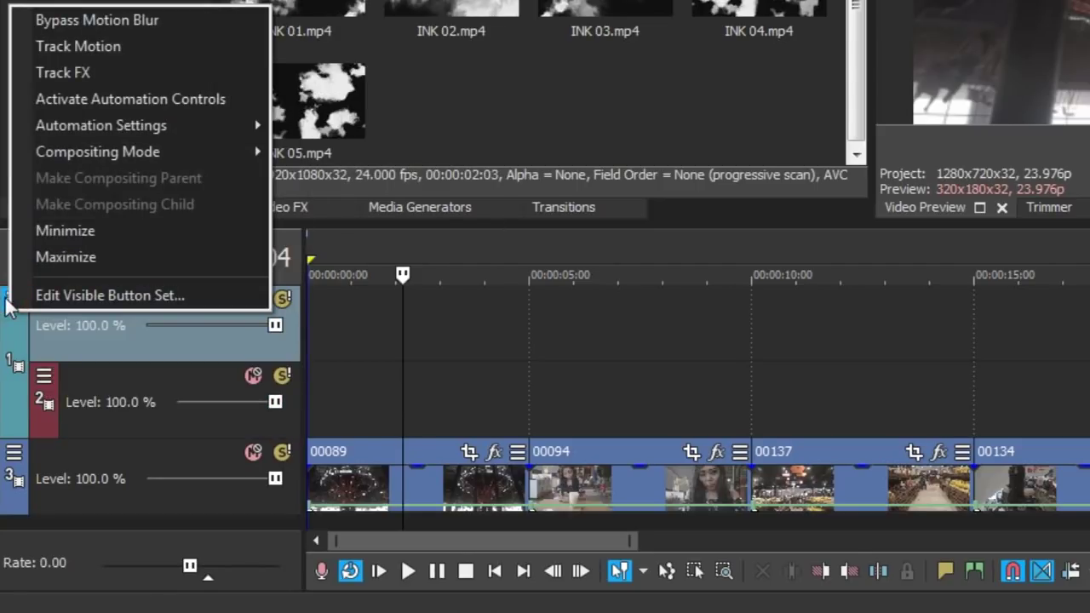
{"action": "mouse_move", "coordinate": [72, 154]}
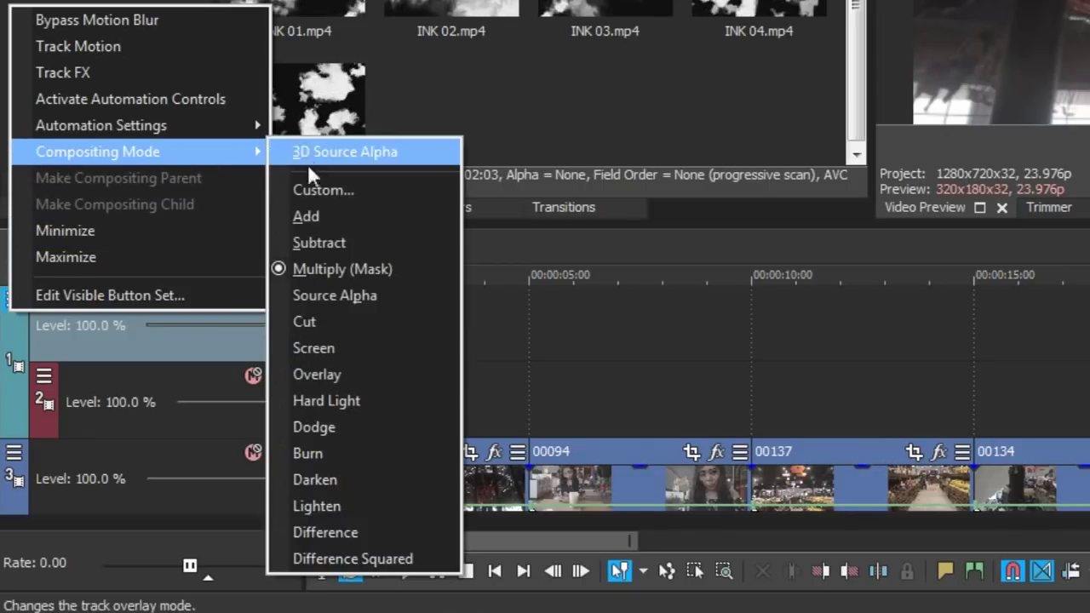
{"action": "left_click", "coordinate": [187, 415]}
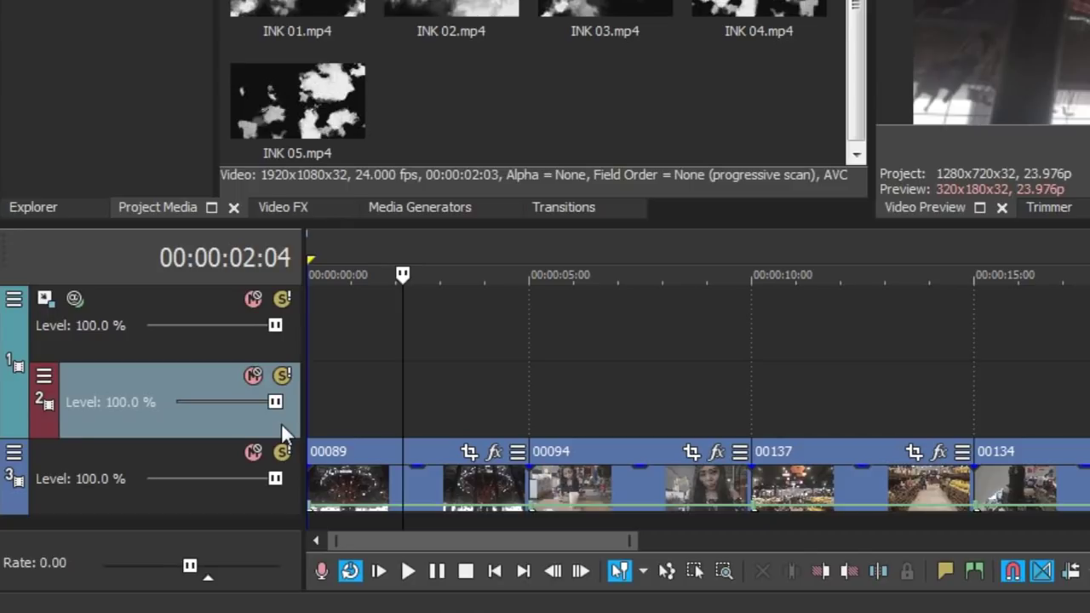
{"action": "left_click", "coordinate": [13, 303]}
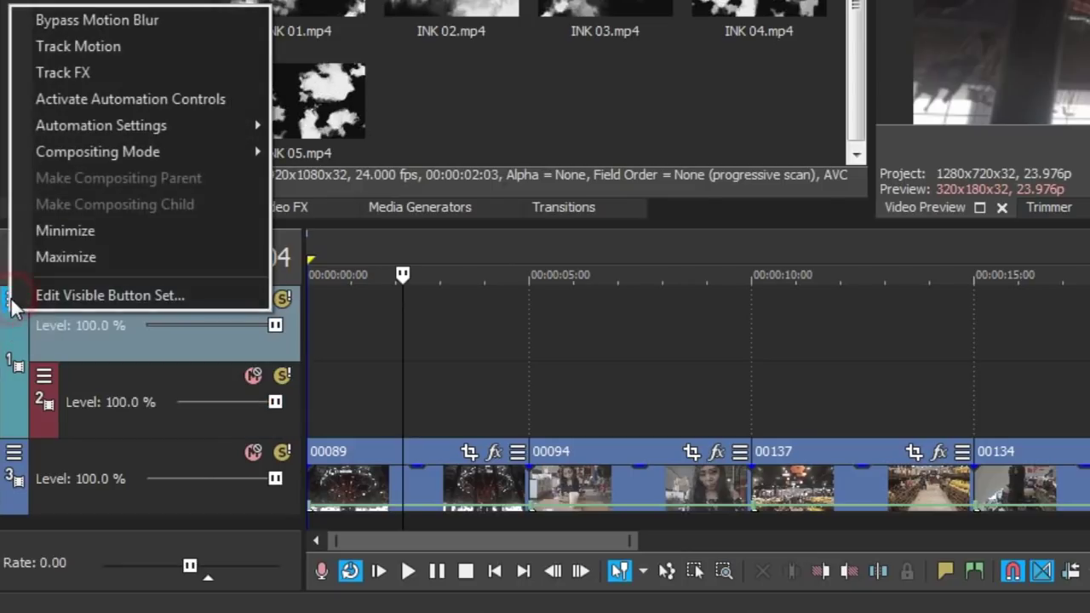
{"action": "left_click", "coordinate": [18, 330]}
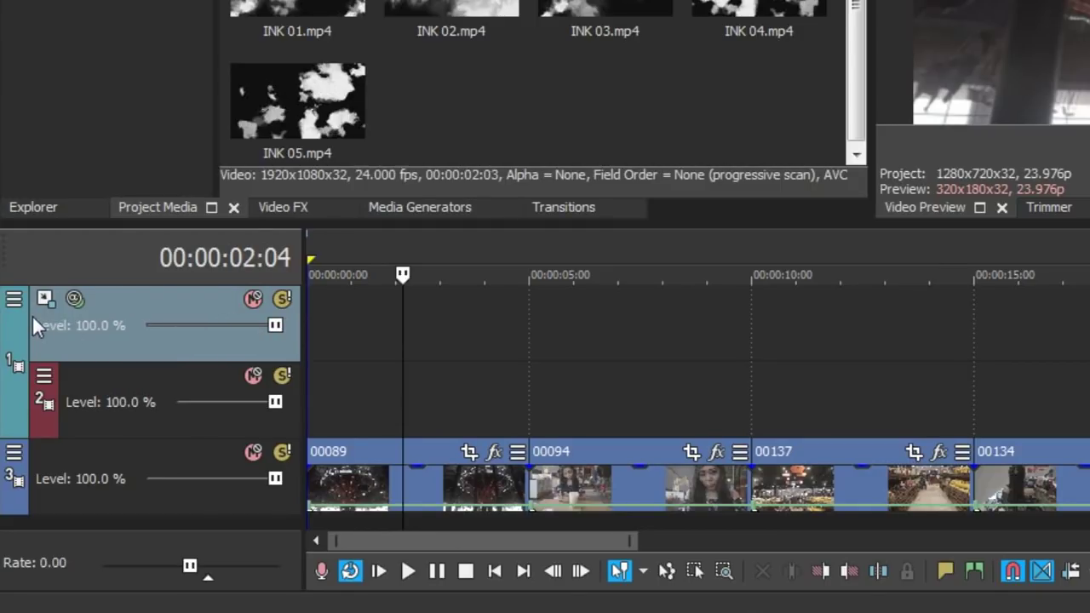
{"action": "left_click", "coordinate": [14, 301]}
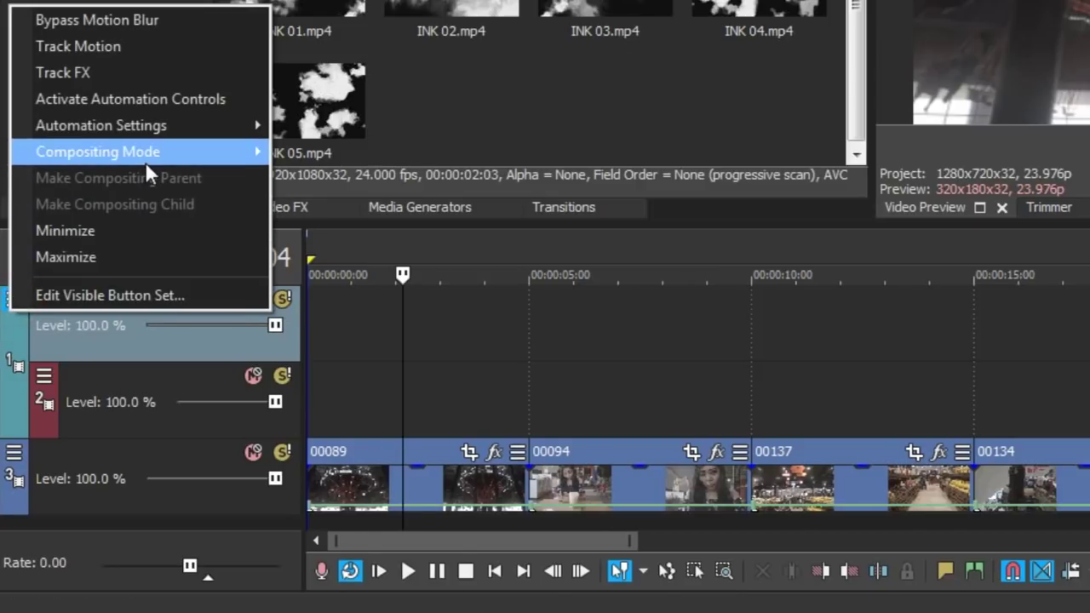
{"action": "mouse_move", "coordinate": [146, 162]}
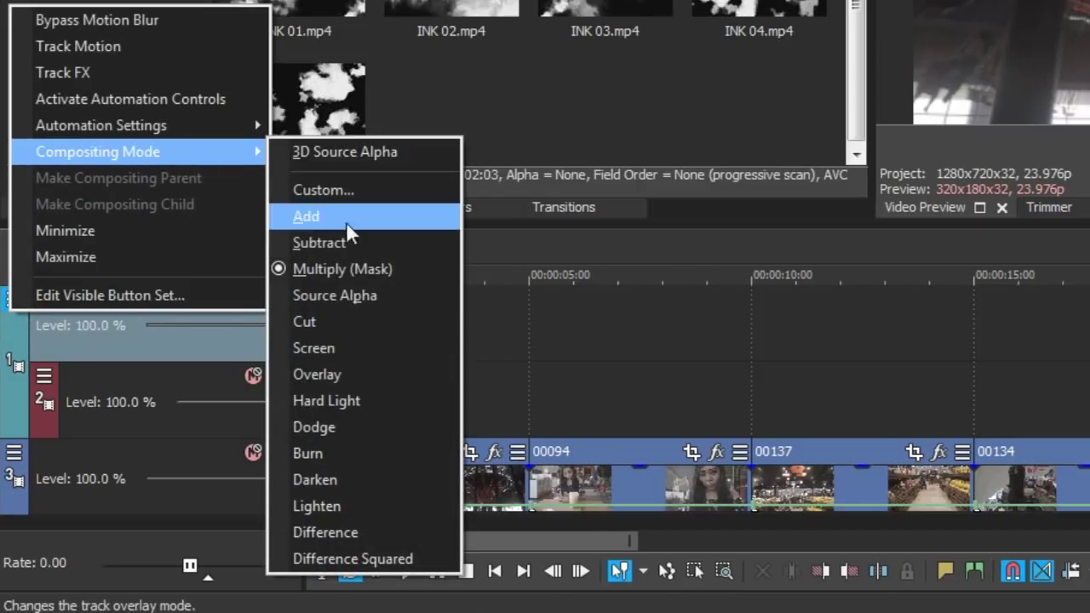
{"action": "left_click", "coordinate": [346, 267]}
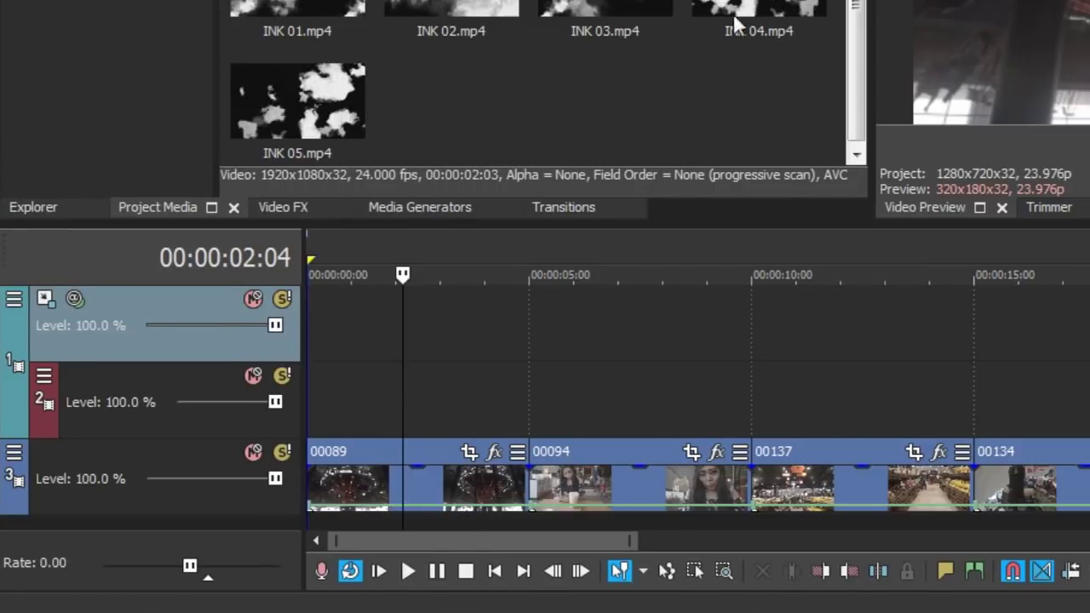
Step: Move clip 00094 up to track 1 so it overlaps the end of 00089, and place INK 01.mp4 beneath its start on track 2
{"action": "left_click_drag", "start_coordinate": [622, 447], "coordinate": [531, 350]}
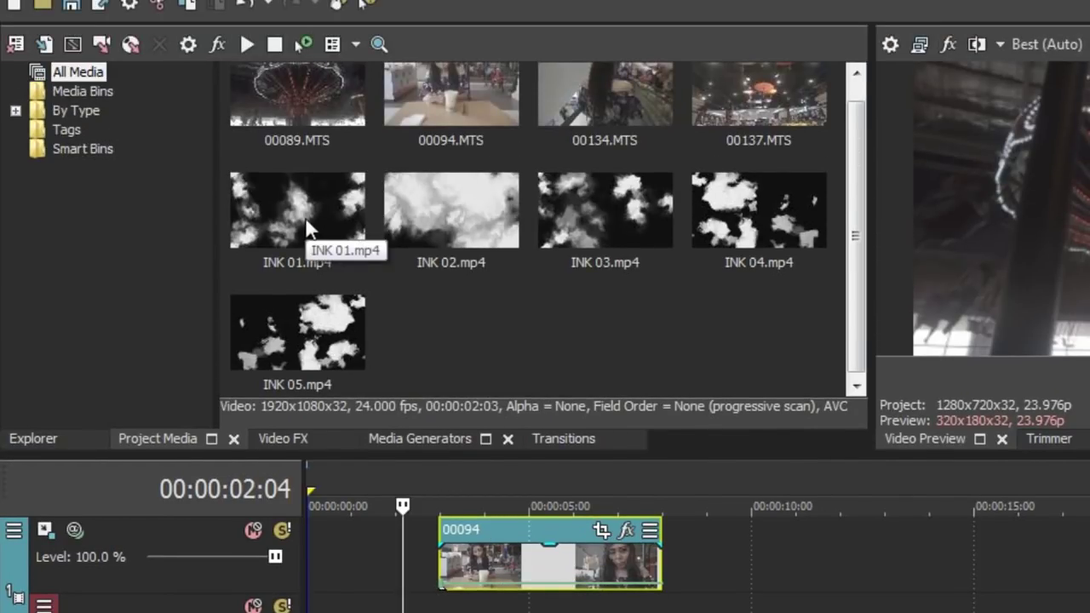
{"action": "mouse_move", "coordinate": [307, 228]}
{"action": "left_mouse_down"}
{"action": "mouse_move", "coordinate": [479, 351]}
{"action": "mouse_move", "coordinate": [469, 394]}
{"action": "mouse_move", "coordinate": [454, 398]}
{"action": "left_mouse_up"}
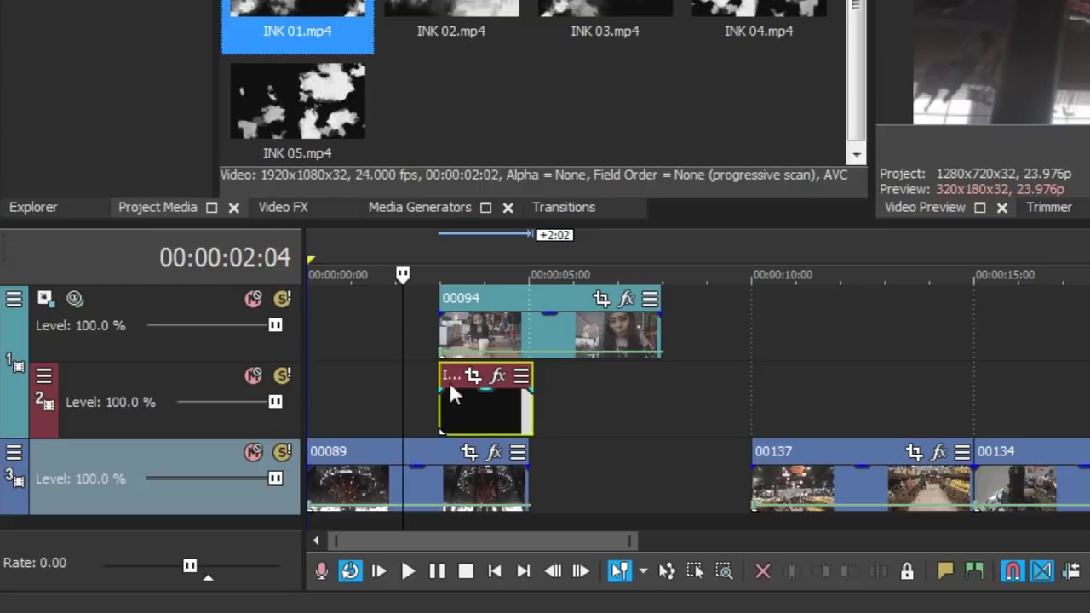
Step: Shift the INK 01 clip to end exactly where 00089 ends, and align the start of clip 00094 with the ink clip's start
{"action": "left_click_drag", "start_coordinate": [441, 369], "coordinate": [438, 371]}
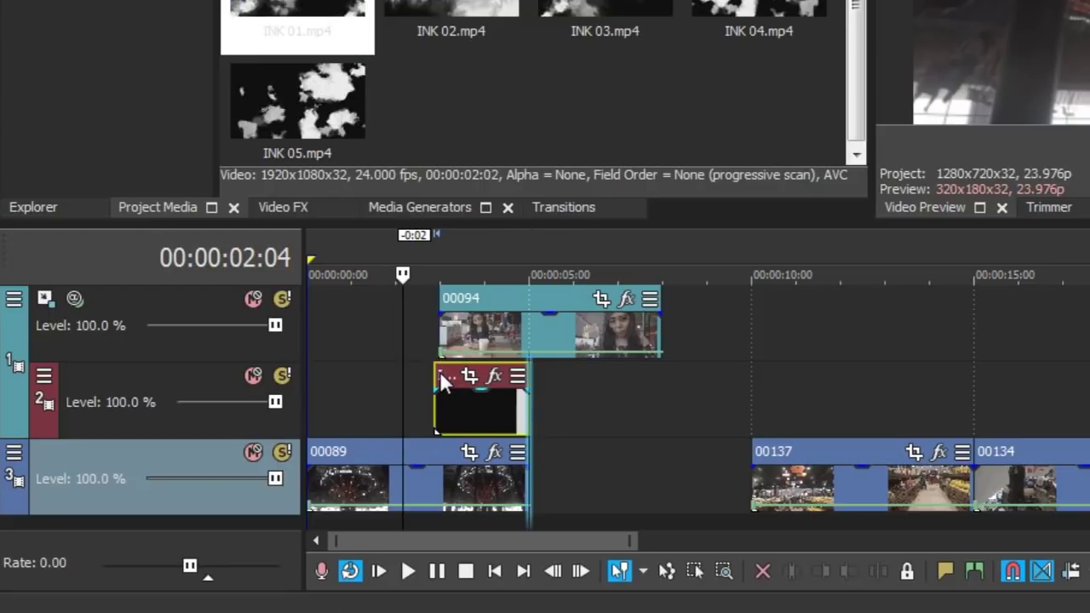
{"action": "left_click", "coordinate": [467, 298]}
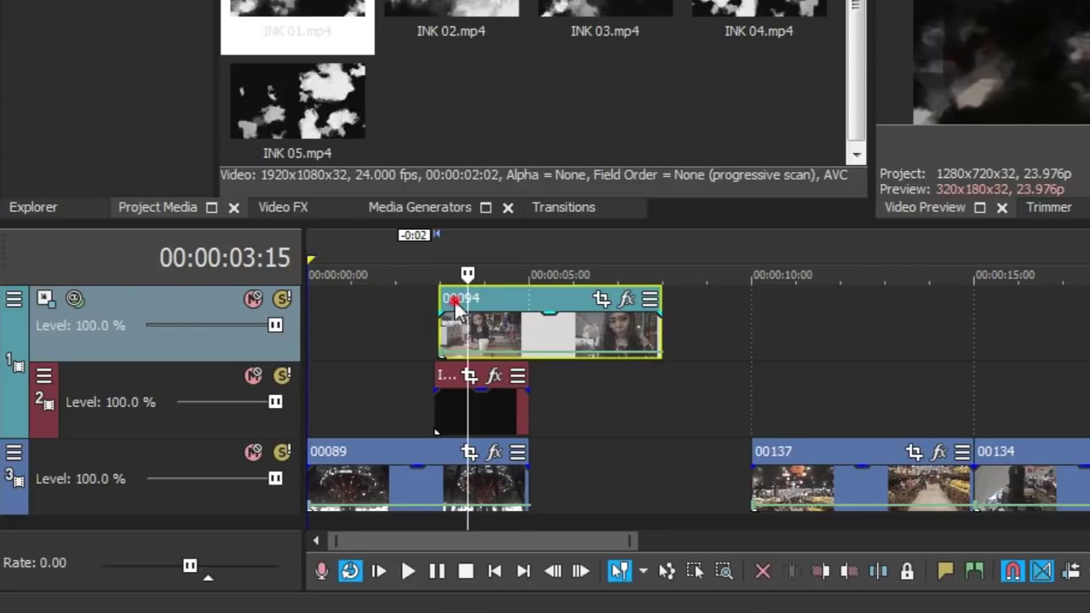
{"action": "left_click_drag", "start_coordinate": [455, 307], "coordinate": [449, 308]}
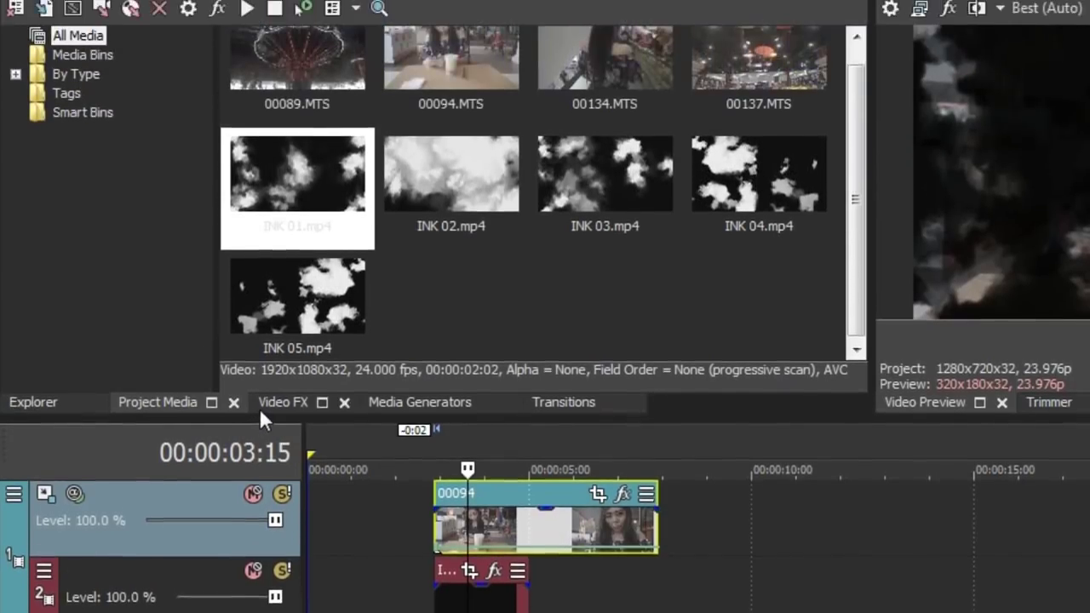
Step: Apply the Chroma Keyer effect with its (Default) preset to the INK 01 clip on track 2
{"action": "left_click", "coordinate": [261, 412]}
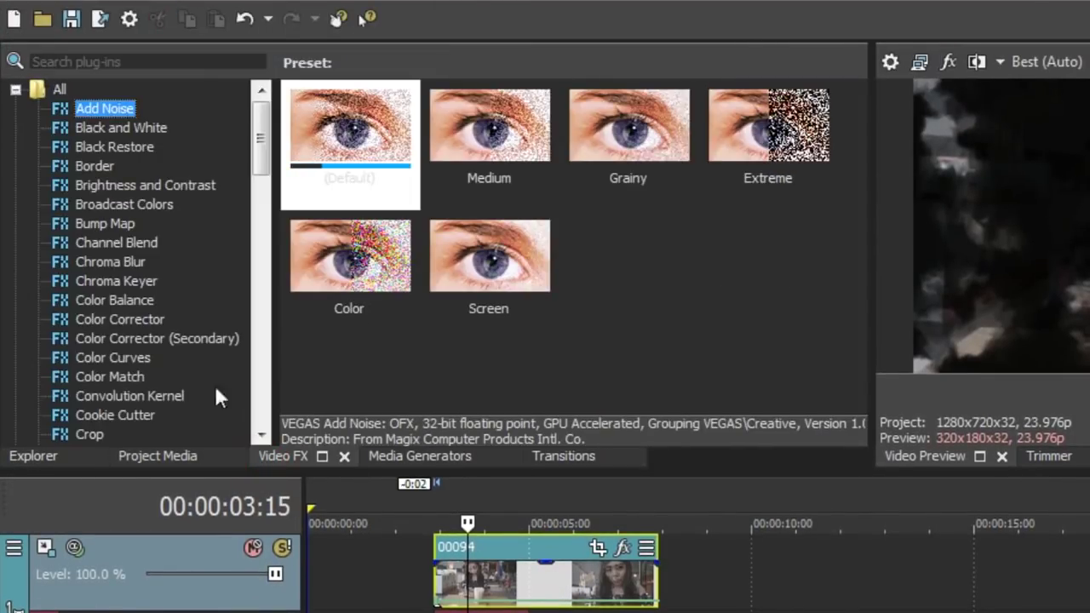
{"action": "left_click", "coordinate": [127, 282]}
{"action": "left_click_drag", "start_coordinate": [324, 162], "coordinate": [485, 512]}
{"action": "left_click_drag", "start_coordinate": [485, 403], "coordinate": [485, 405]}
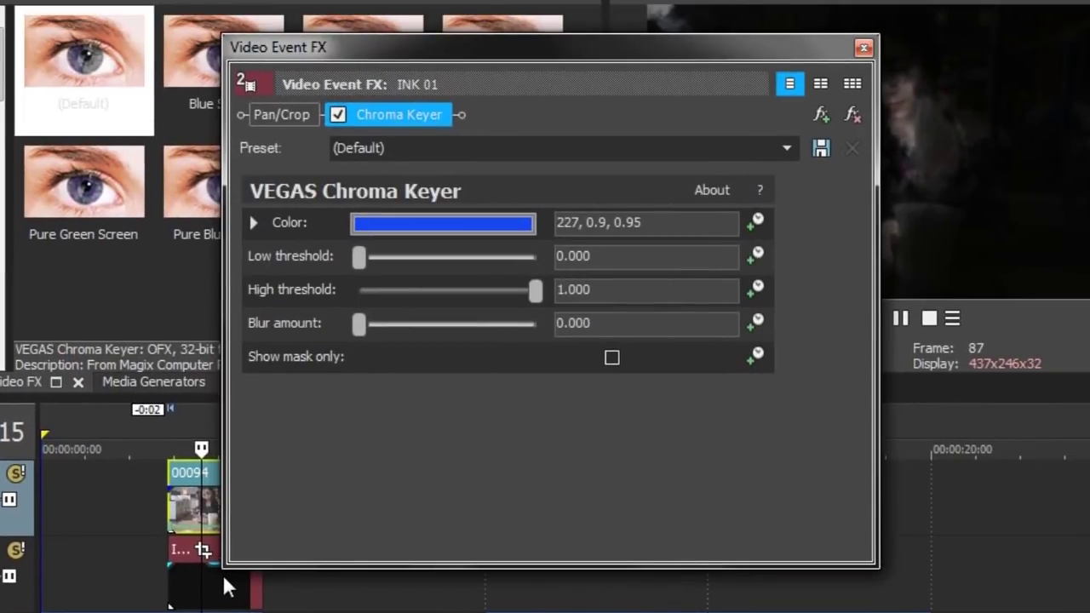
Step: Set the Chroma Keyer color of the INK 01 clip to black (0, 0.0, 0.0) and close the effect settings
{"action": "left_click", "coordinate": [451, 226]}
{"action": "left_click", "coordinate": [279, 457]}
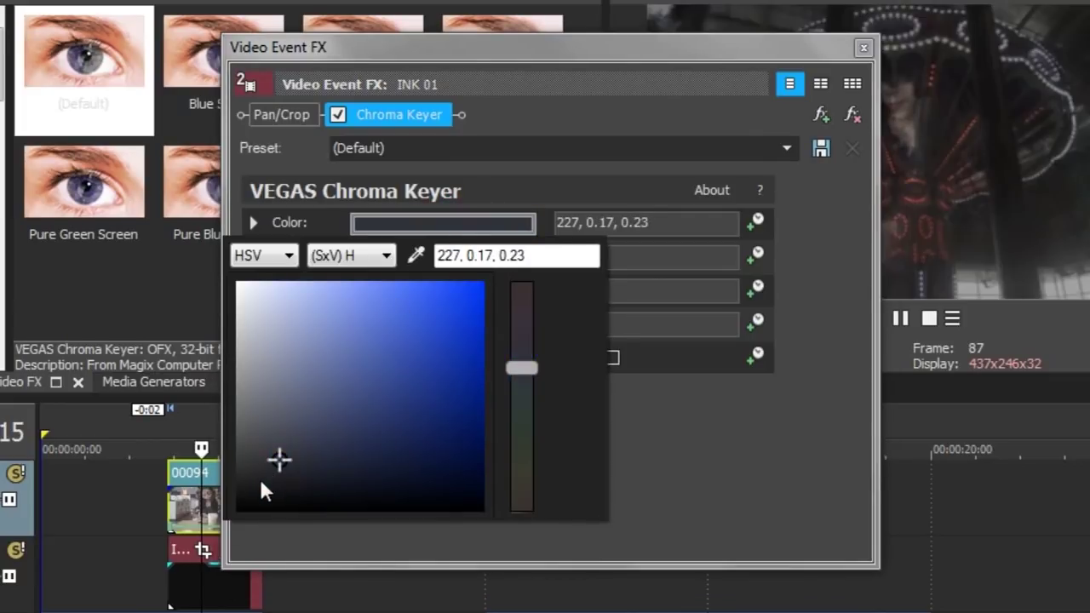
{"action": "left_click", "coordinate": [260, 481]}
{"action": "left_click_drag", "start_coordinate": [260, 481], "coordinate": [228, 528]}
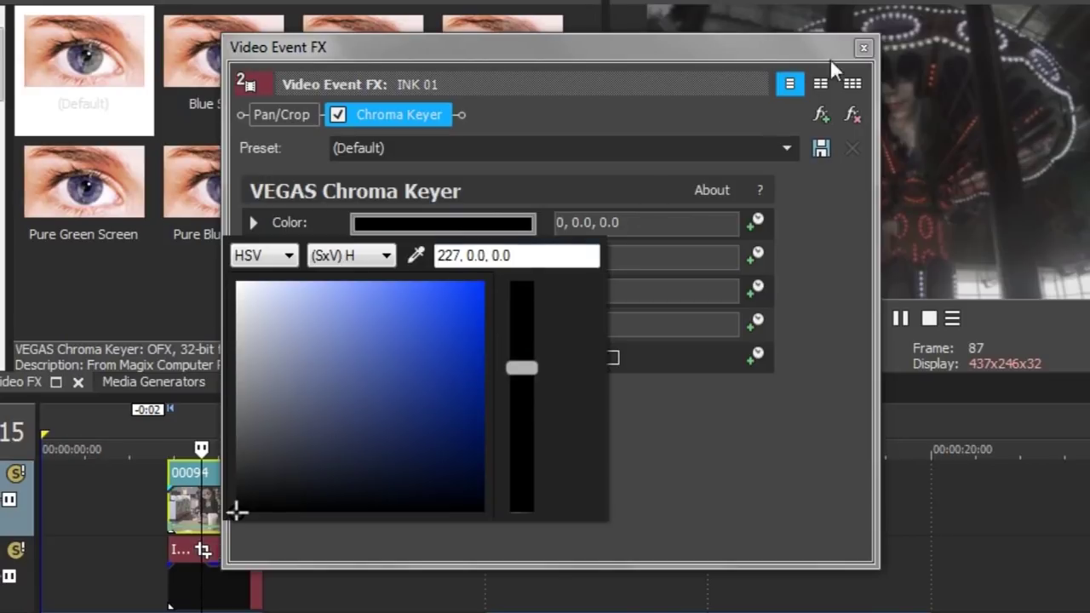
{"action": "left_click", "coordinate": [856, 53]}
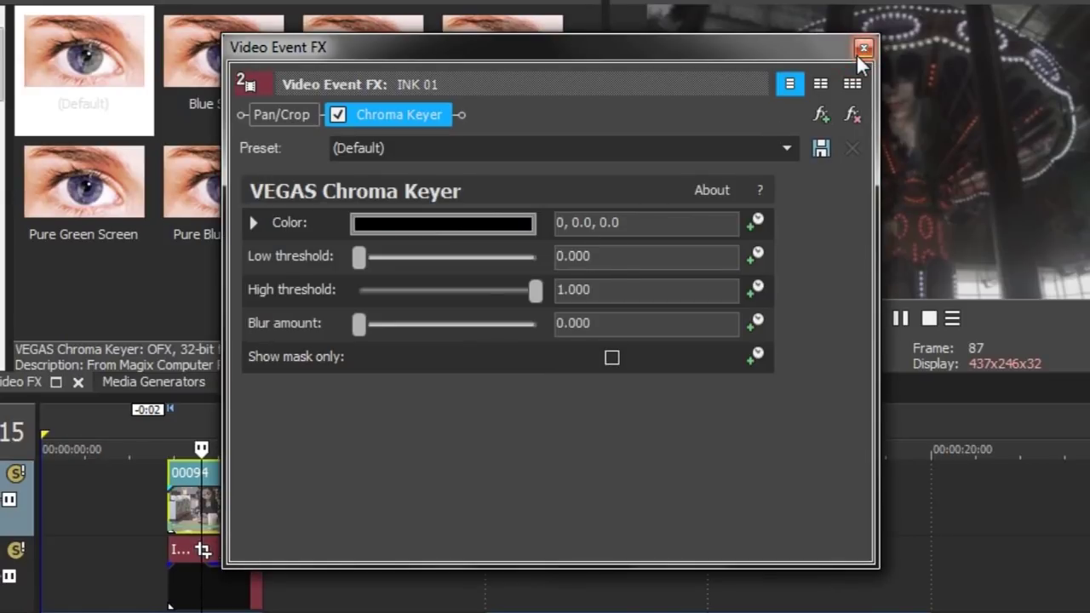
{"action": "left_click", "coordinate": [856, 53]}
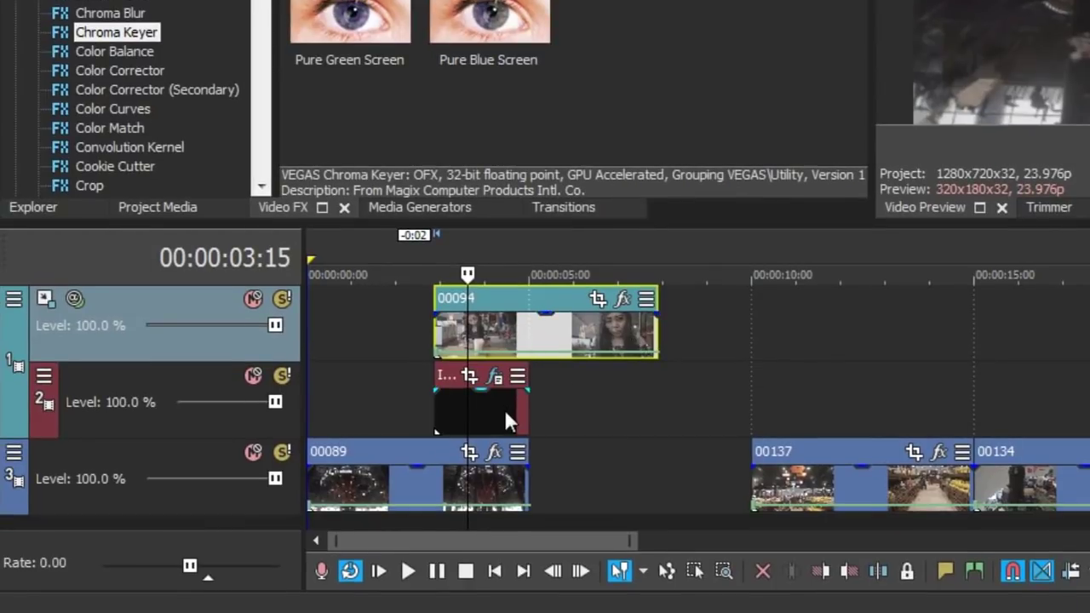
Step: Select the time range of the INK 01 clip and play back the ink transition in the preview
{"action": "left_click", "coordinate": [505, 410]}
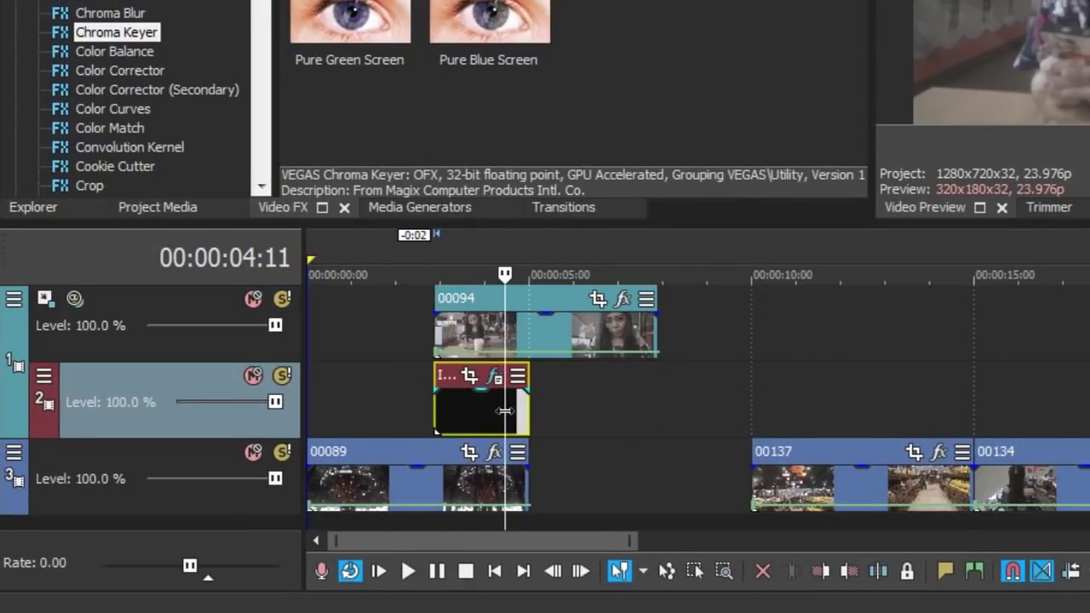
{"action": "double_click", "coordinate": [452, 382]}
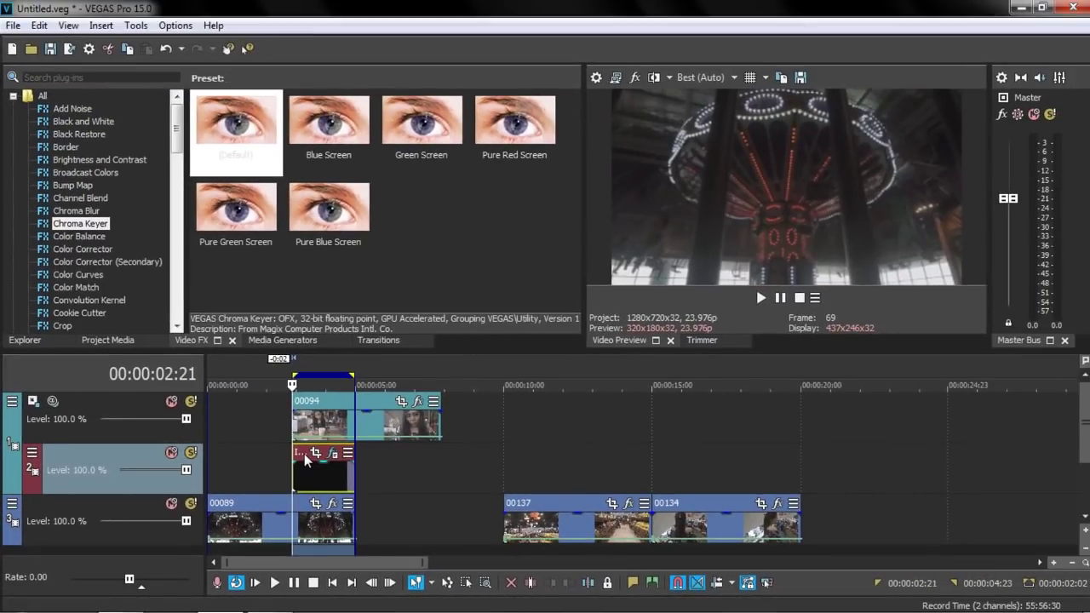
{"action": "left_click", "coordinate": [760, 299]}
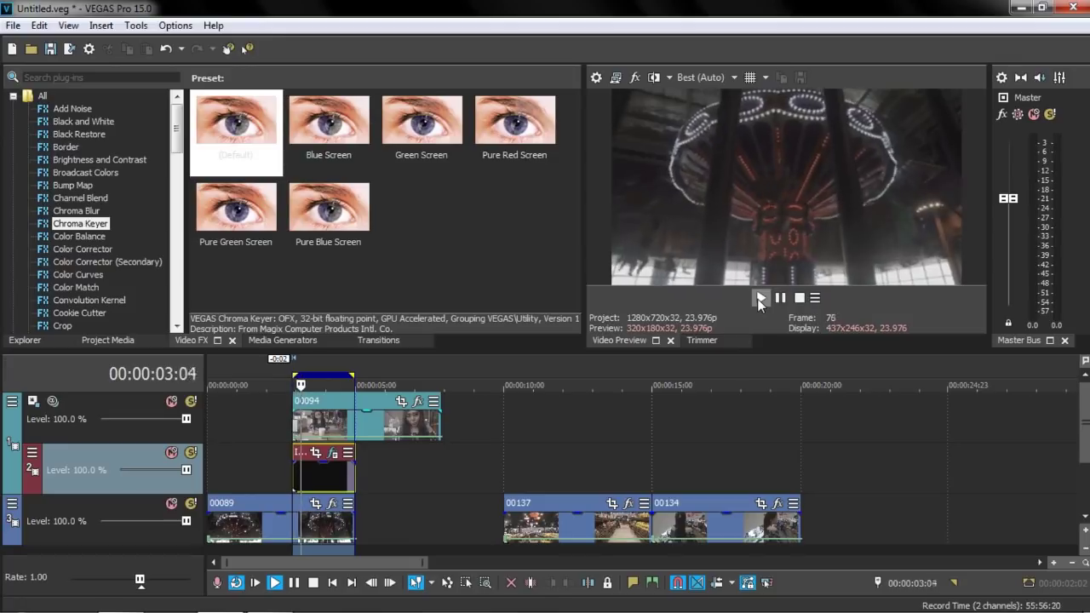
{"action": "left_click", "coordinate": [800, 298]}
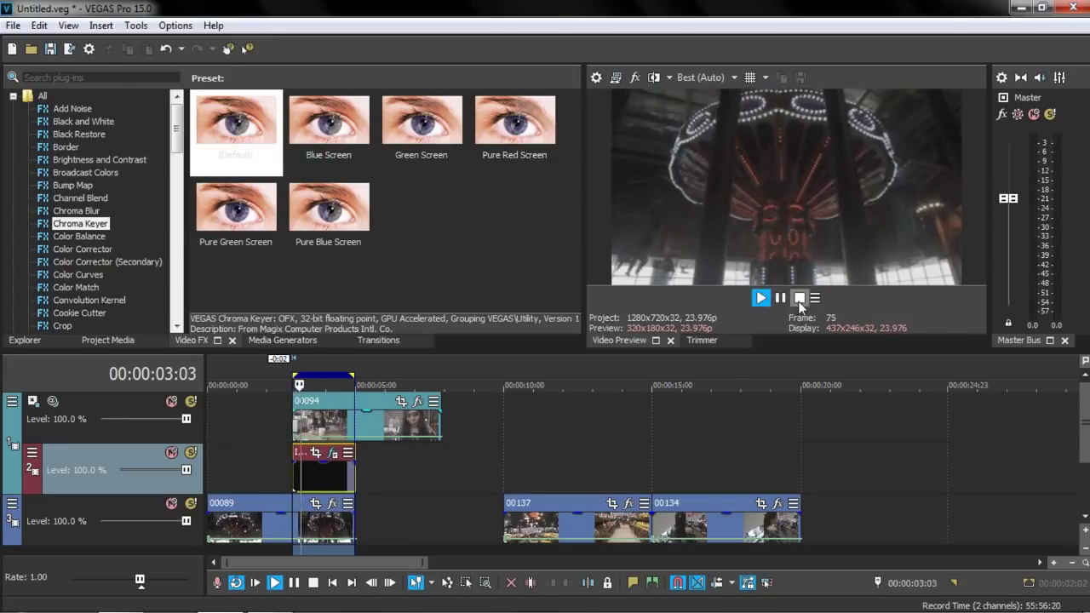
Step: Stop playback, extend the loop region past the INK 01 clip, and place the playhead on clip 00094 just after the ink ends
{"action": "left_click", "coordinate": [800, 300]}
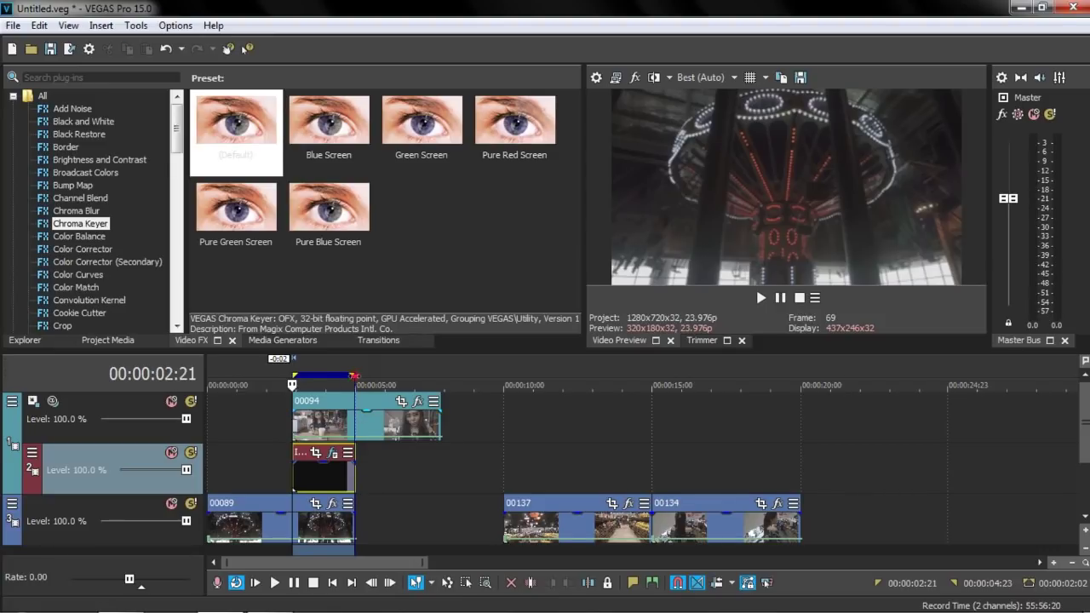
{"action": "left_click_drag", "start_coordinate": [354, 375], "coordinate": [422, 375]}
{"action": "left_click", "coordinate": [363, 429]}
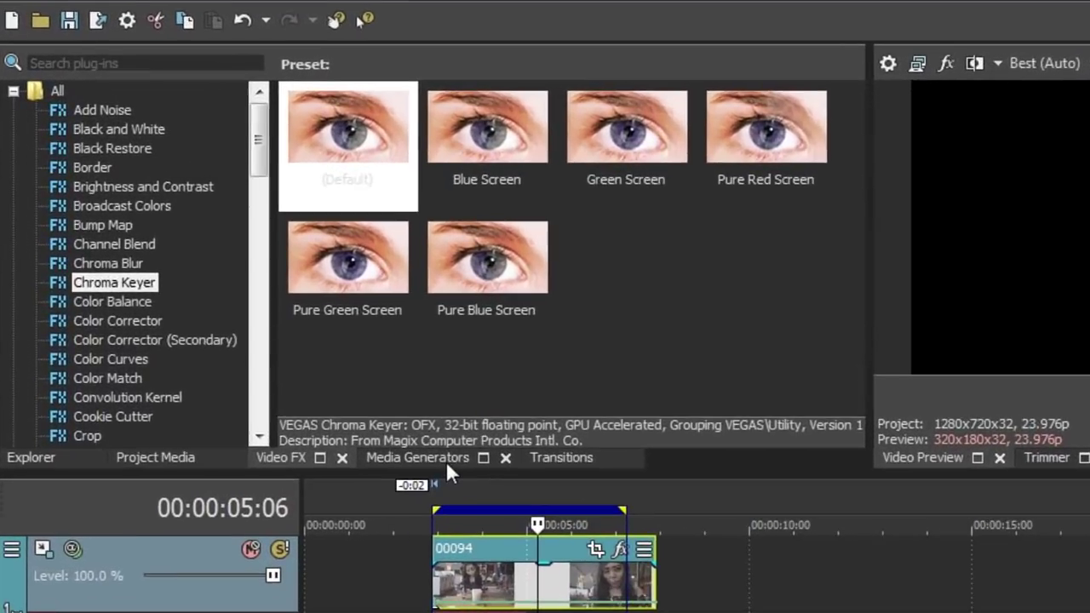
Step: Add a White Solid Color generated clip to track 2 after the INK 01 clip, keeping its default settings
{"action": "left_click", "coordinate": [301, 342]}
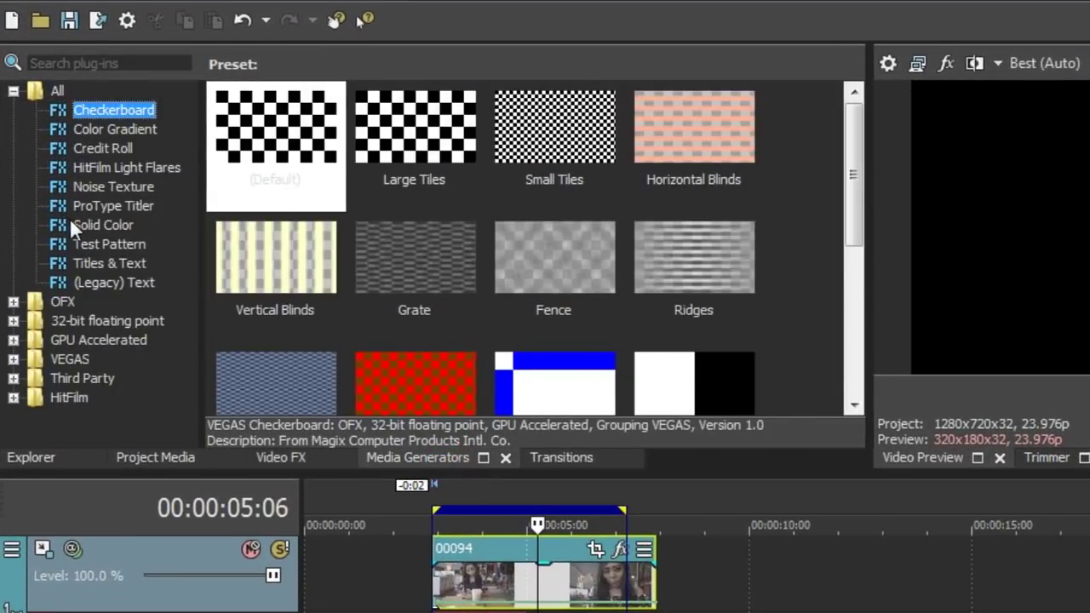
{"action": "left_click", "coordinate": [94, 225]}
{"action": "left_click_drag", "start_coordinate": [294, 143], "coordinate": [557, 599]}
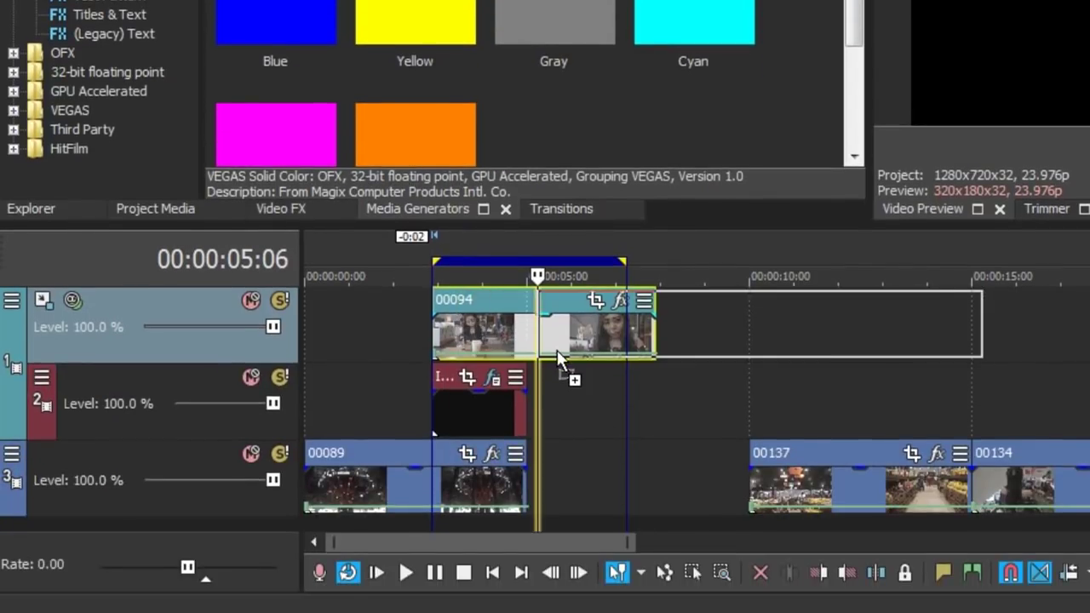
{"action": "left_click_drag", "start_coordinate": [557, 350], "coordinate": [552, 370]}
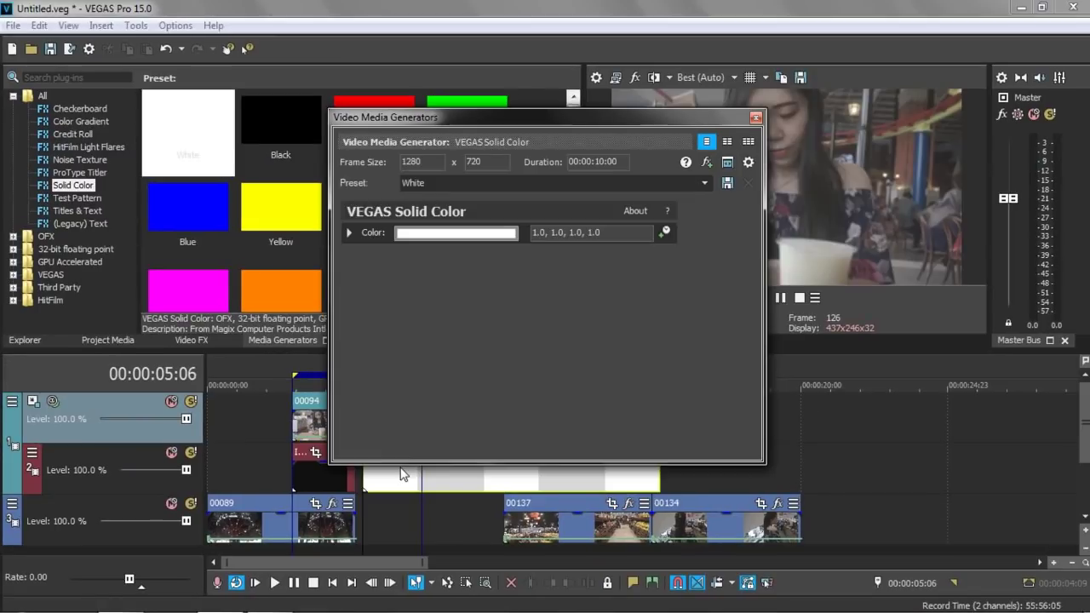
{"action": "left_click", "coordinate": [754, 118]}
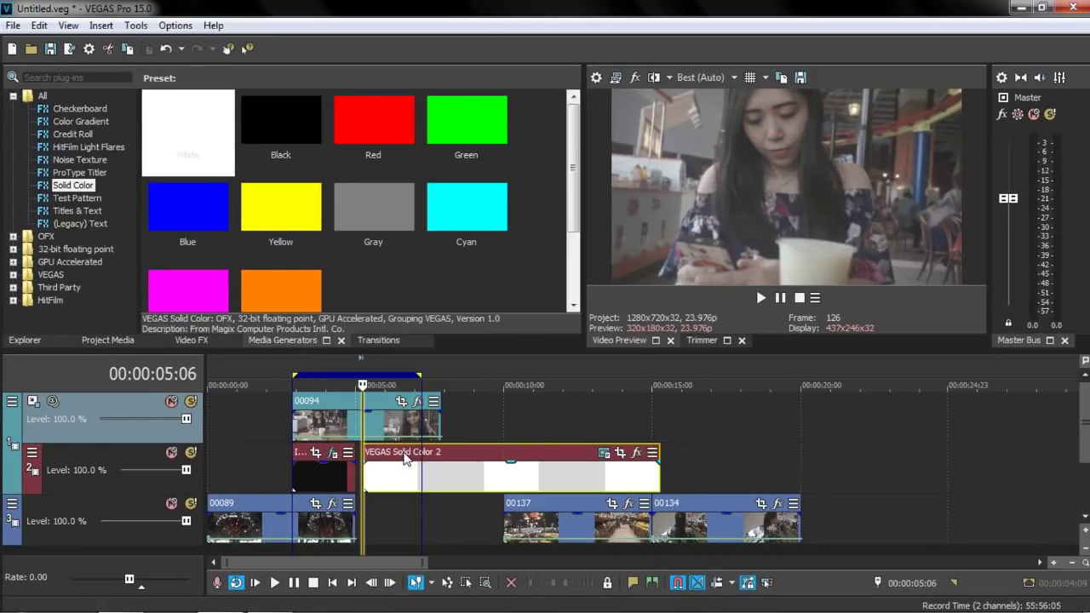
Step: Align the white solid color's start with the end of INK 01 and shorten the solid by 9:00 from its end
{"action": "left_click_drag", "start_coordinate": [410, 459], "coordinate": [403, 459]}
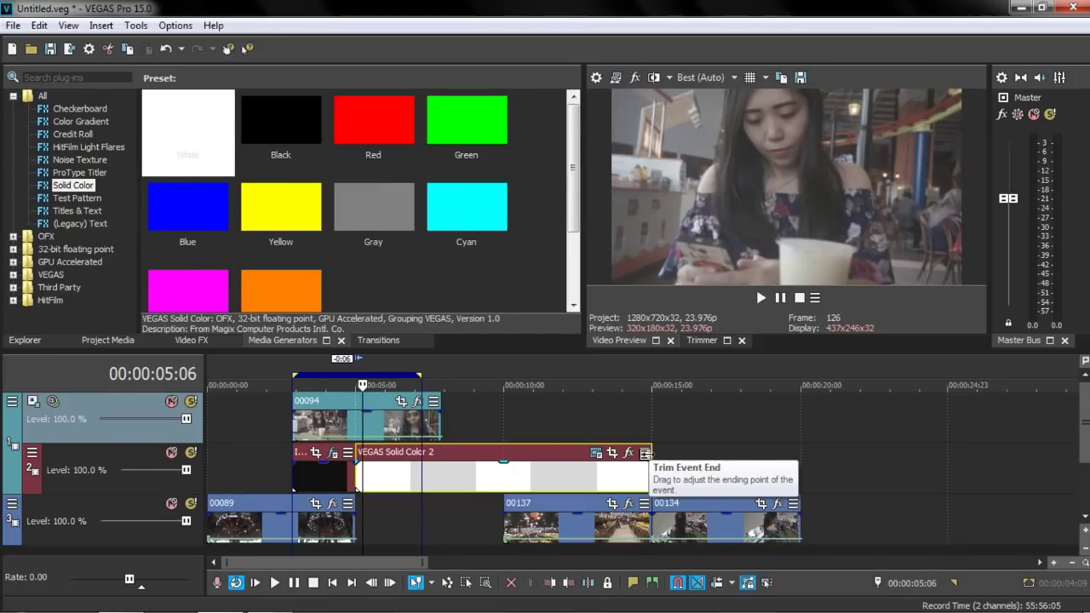
{"action": "left_click_drag", "start_coordinate": [645, 453], "coordinate": [409, 452]}
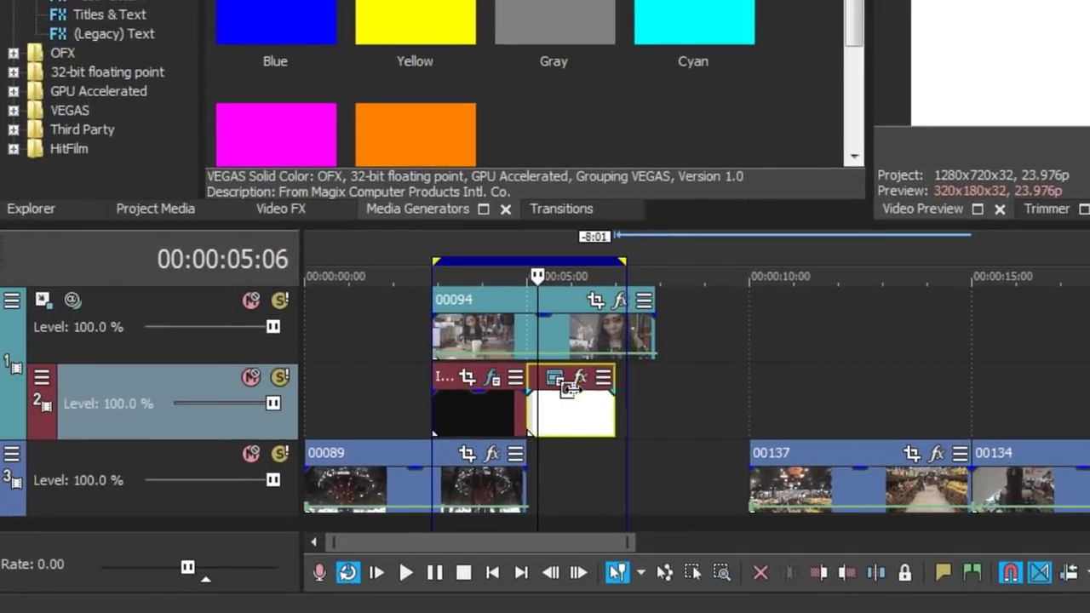
{"action": "left_click_drag", "start_coordinate": [569, 387], "coordinate": [554, 405]}
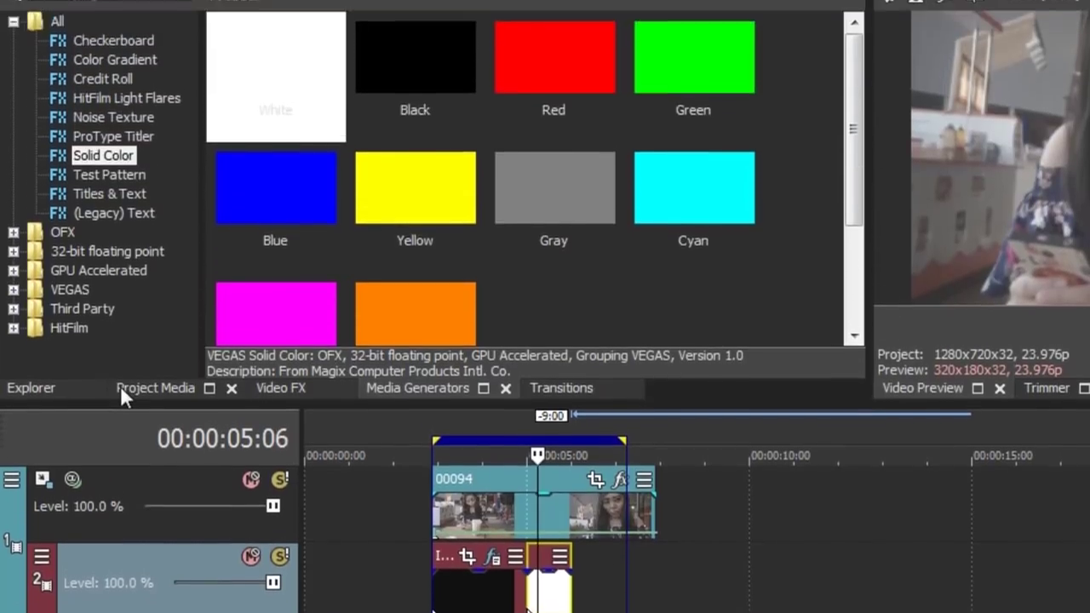
Step: Place INK 02.mp4 on track 2 so it ends with clip 00094, with the white solid filling the gap up to its start
{"action": "left_click", "coordinate": [120, 208]}
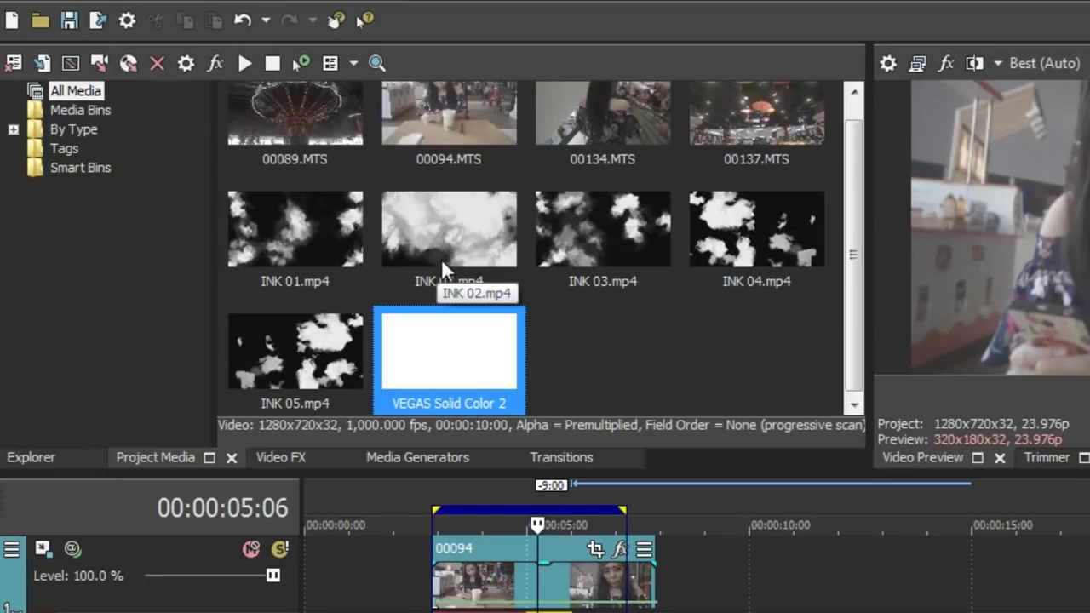
{"action": "mouse_move", "coordinate": [431, 204]}
{"action": "left_mouse_down"}
{"action": "mouse_move", "coordinate": [425, 324]}
{"action": "mouse_move", "coordinate": [562, 526]}
{"action": "mouse_move", "coordinate": [563, 579]}
{"action": "left_mouse_up"}
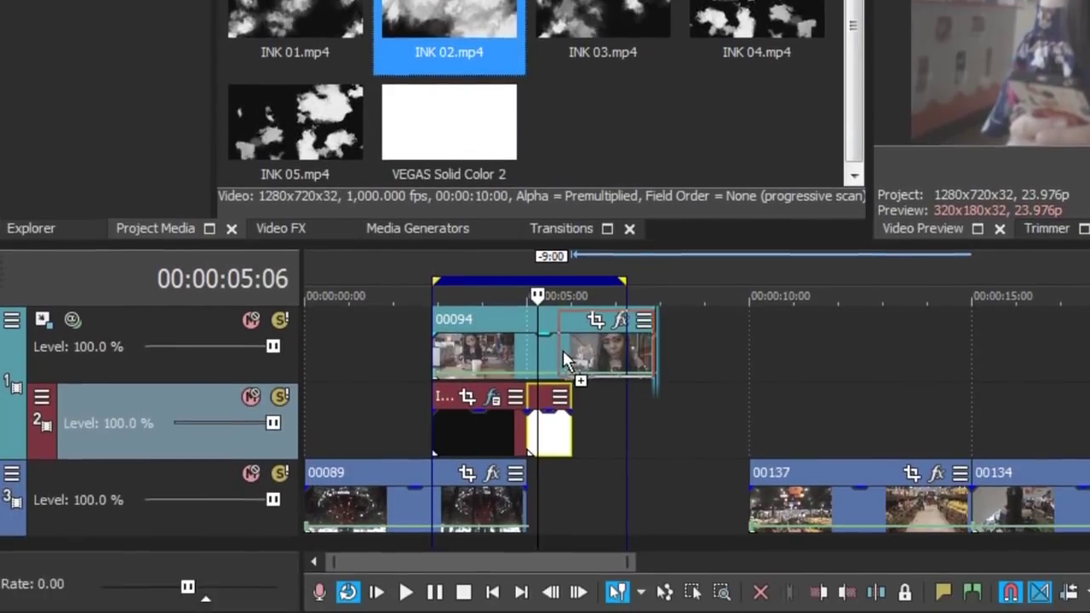
{"action": "mouse_move", "coordinate": [562, 350]}
{"action": "left_mouse_down"}
{"action": "mouse_move", "coordinate": [586, 394]}
{"action": "mouse_move", "coordinate": [579, 371]}
{"action": "left_mouse_up"}
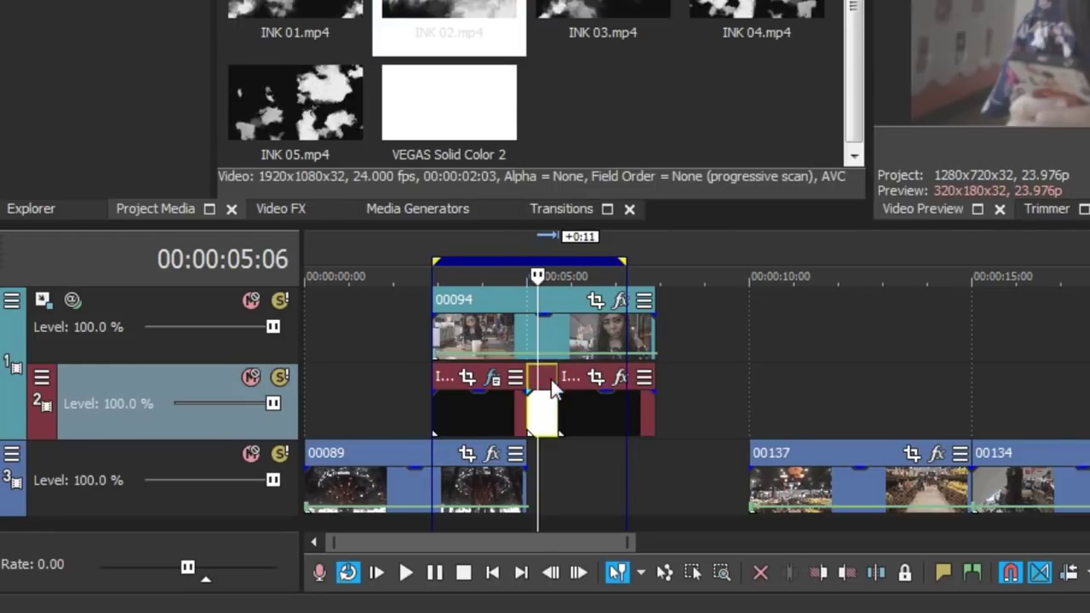
Step: Move clip 00137 on track 3 to start with the INK 02 clip, and extend the loop region to the end of 00094
{"action": "left_click_drag", "start_coordinate": [808, 464], "coordinate": [626, 474]}
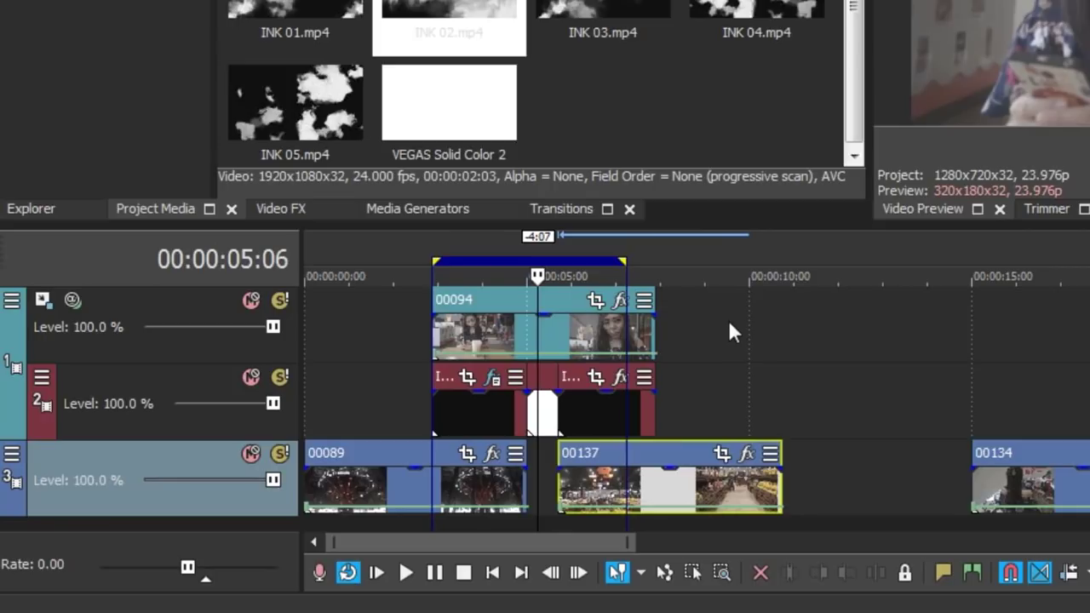
{"action": "left_click_drag", "start_coordinate": [623, 267], "coordinate": [653, 262]}
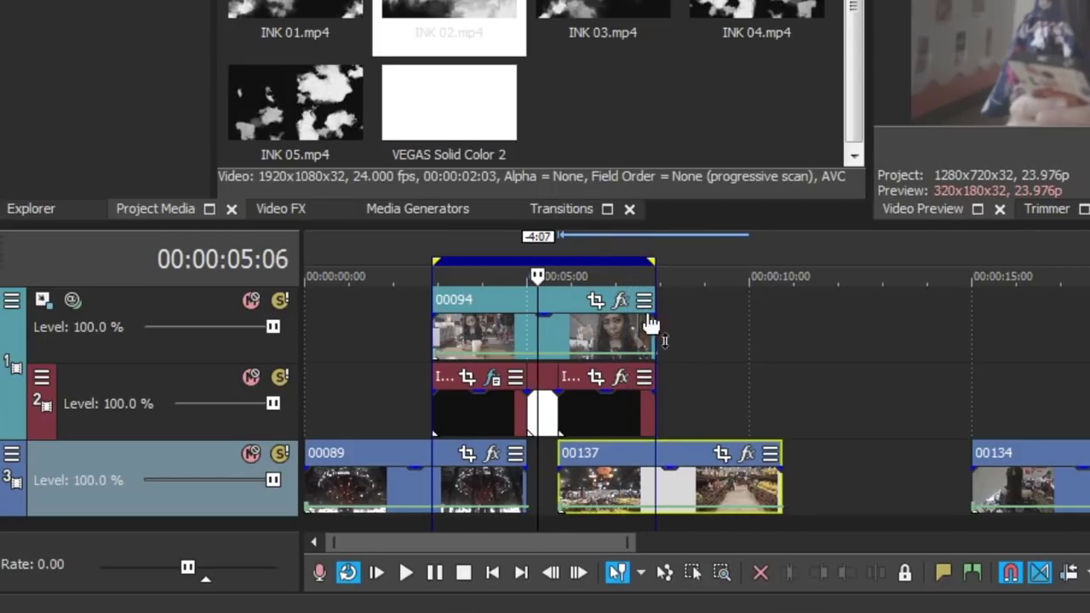
Step: Apply the Chroma Keyer effect with its (Default) preset to the INK 02 clip on track 2
{"action": "left_click", "coordinate": [597, 397]}
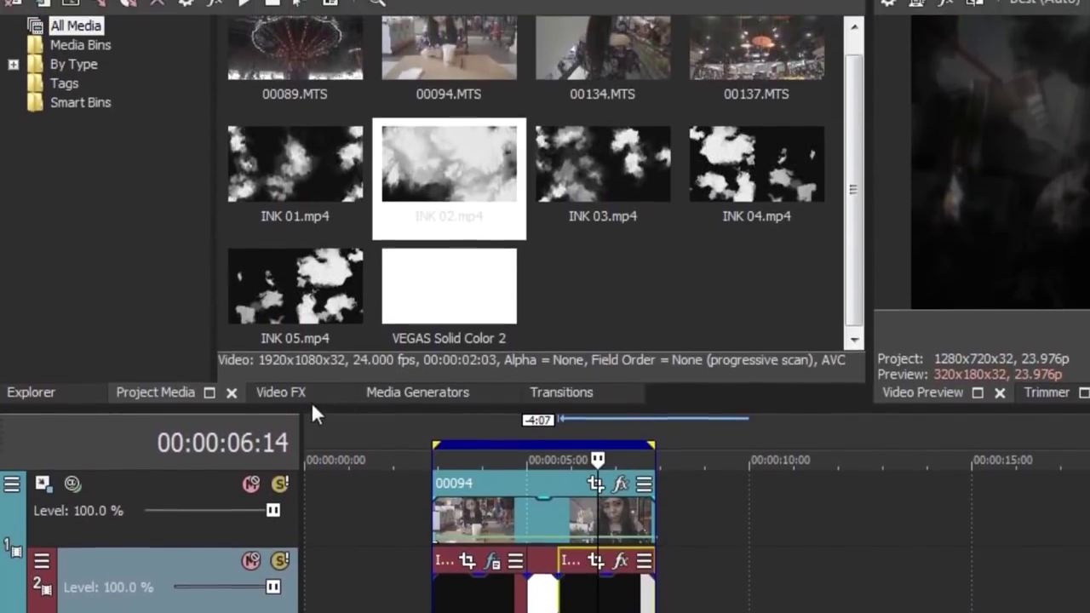
{"action": "left_click", "coordinate": [298, 322]}
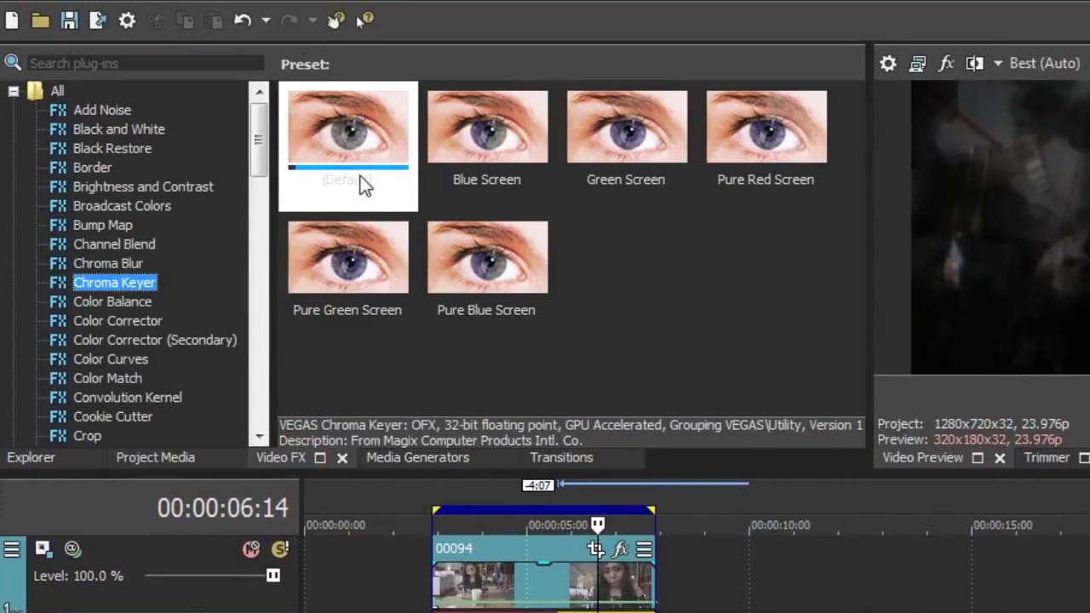
{"action": "left_click_drag", "start_coordinate": [360, 146], "coordinate": [567, 403]}
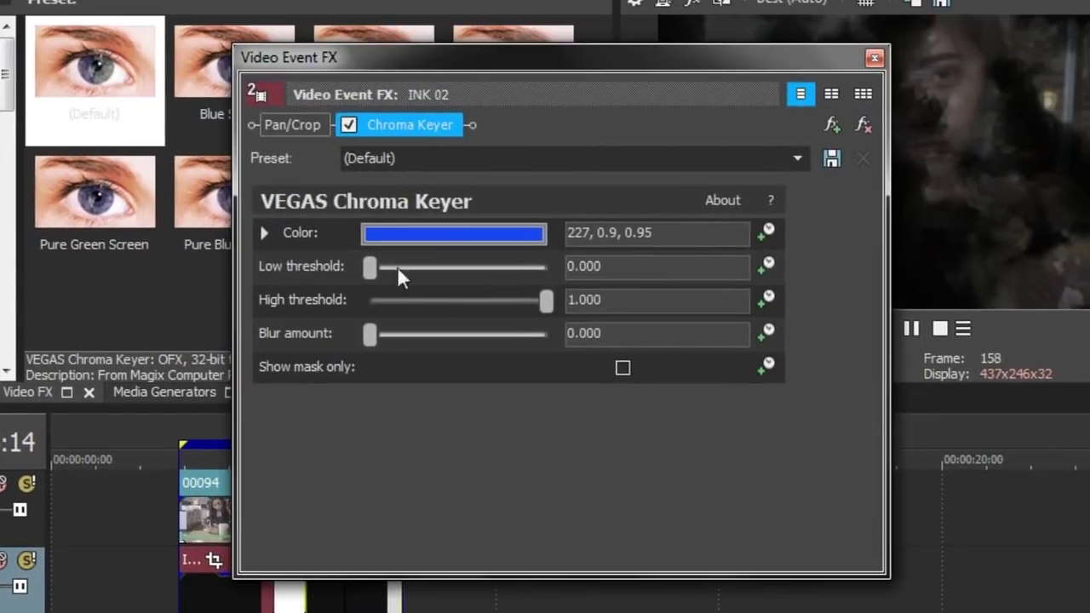
Step: Set the Chroma Keyer color of the INK 02 clip to black (0, 0.0, 0.0) and close the effect settings
{"action": "left_click", "coordinate": [440, 230]}
{"action": "left_click", "coordinate": [309, 464]}
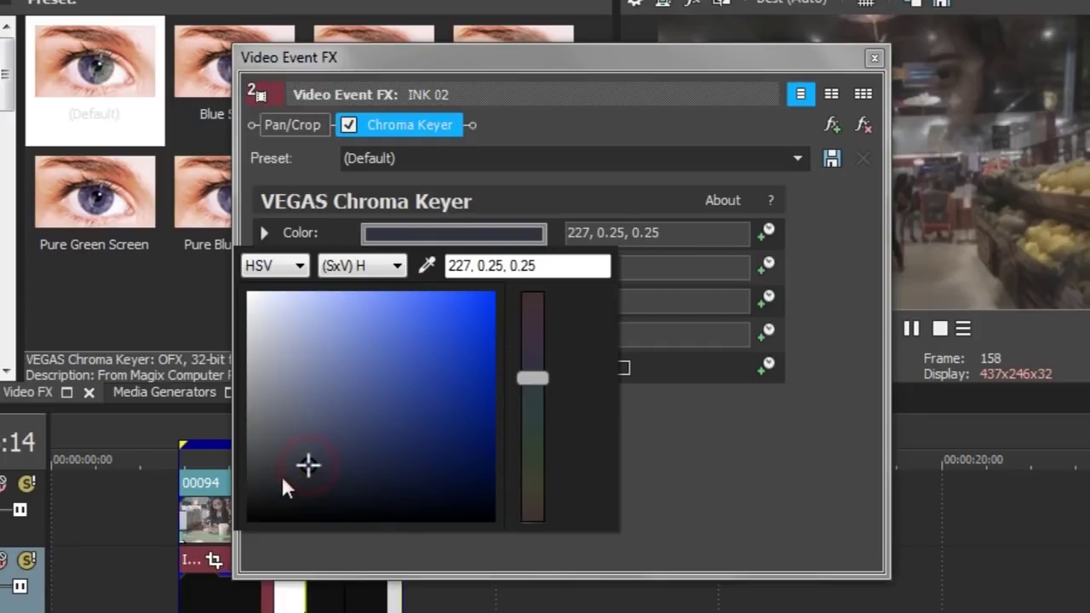
{"action": "left_click_drag", "start_coordinate": [304, 466], "coordinate": [228, 546]}
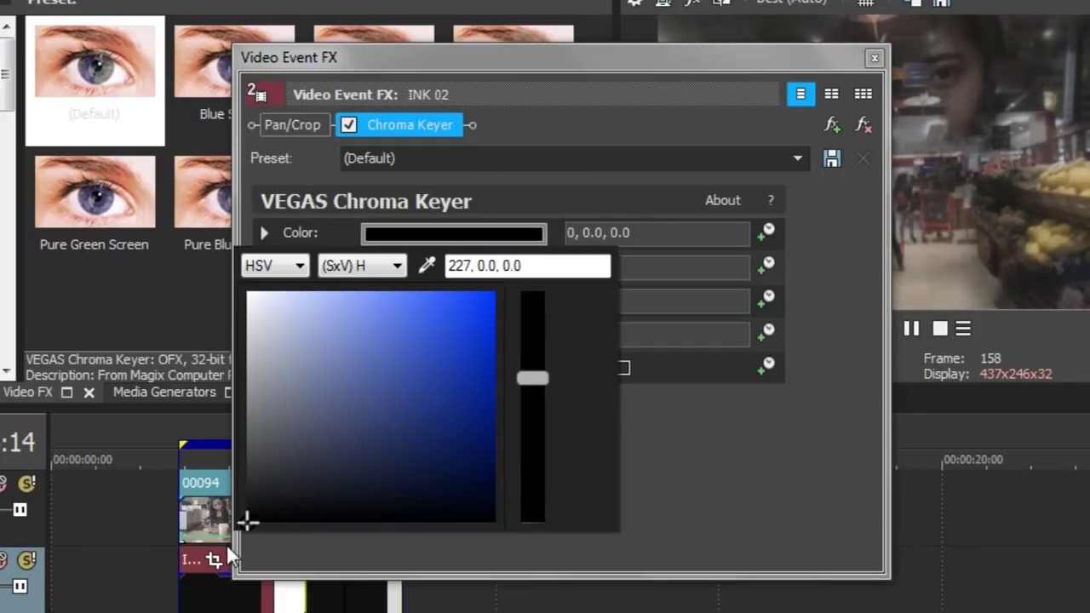
{"action": "left_click", "coordinate": [865, 58]}
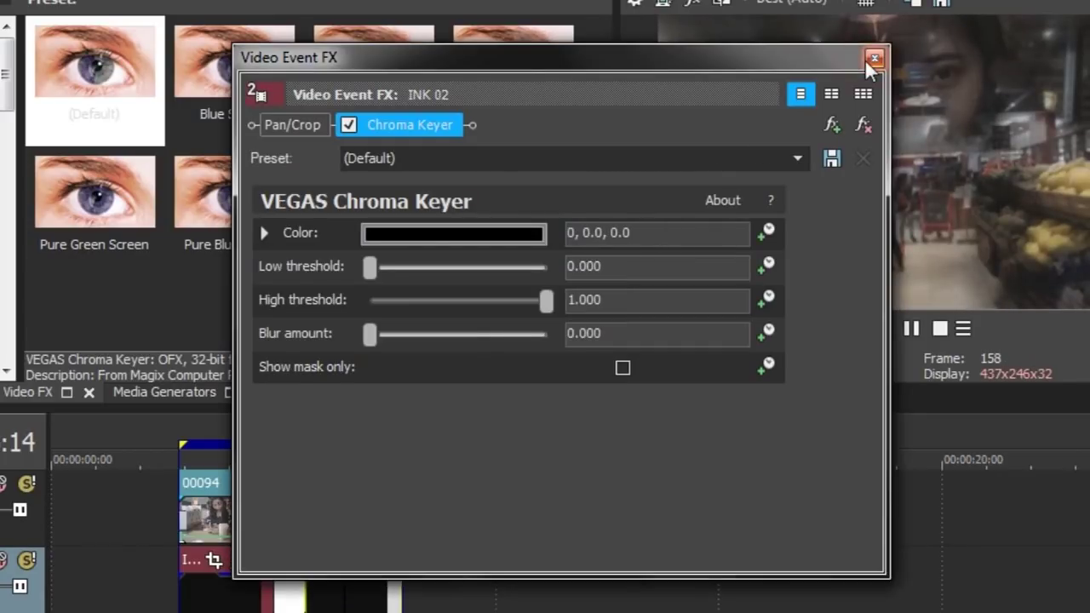
{"action": "left_click", "coordinate": [873, 58]}
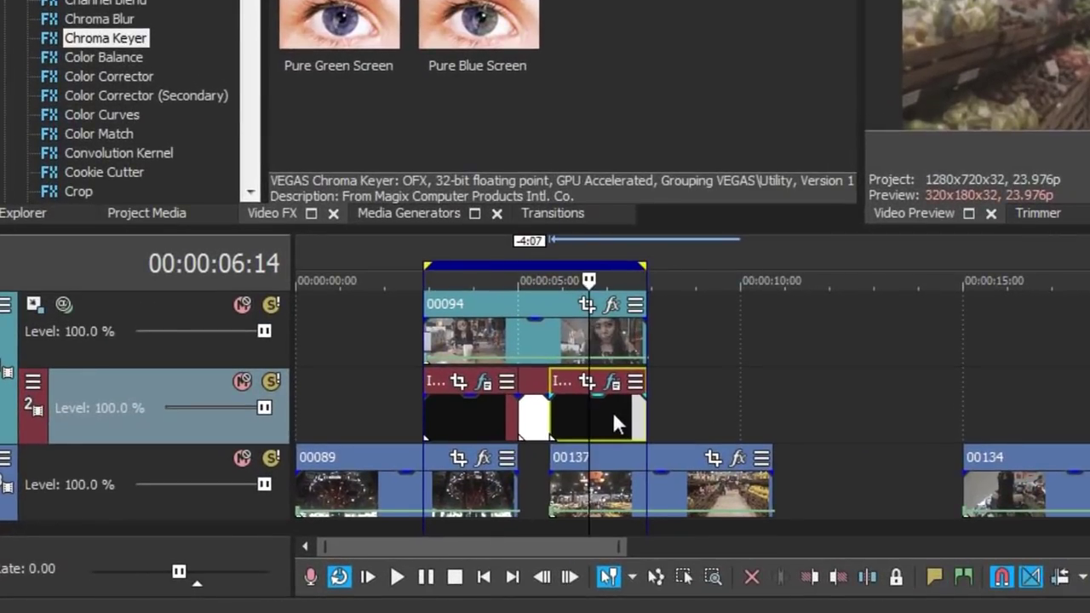
Step: Reverse the INK 02 clip on track 2
{"action": "right_click", "coordinate": [615, 415]}
{"action": "mouse_move", "coordinate": [656, 434]}
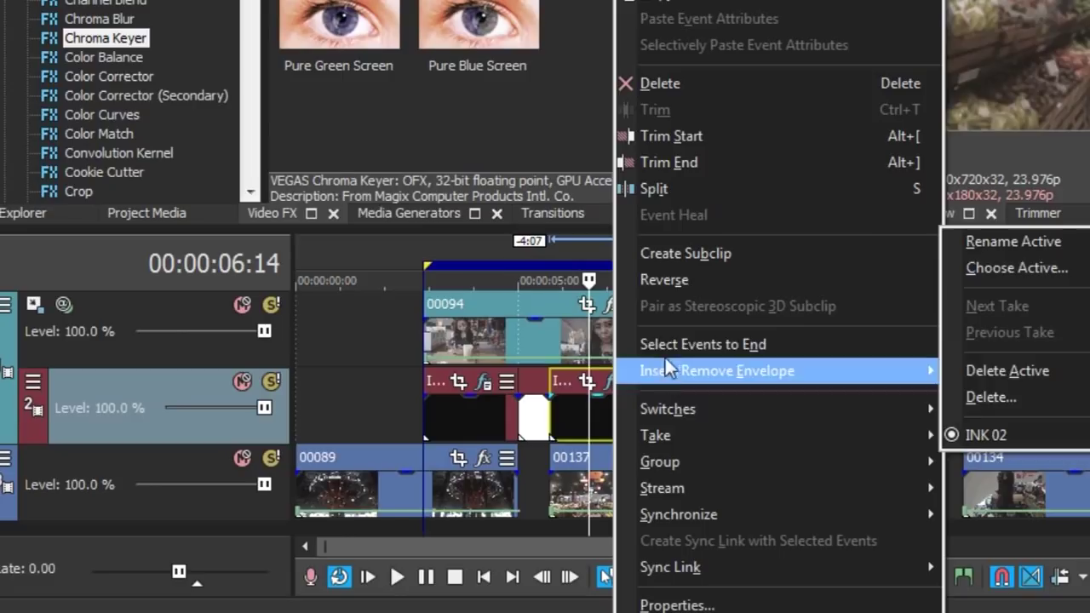
{"action": "left_click", "coordinate": [668, 287]}
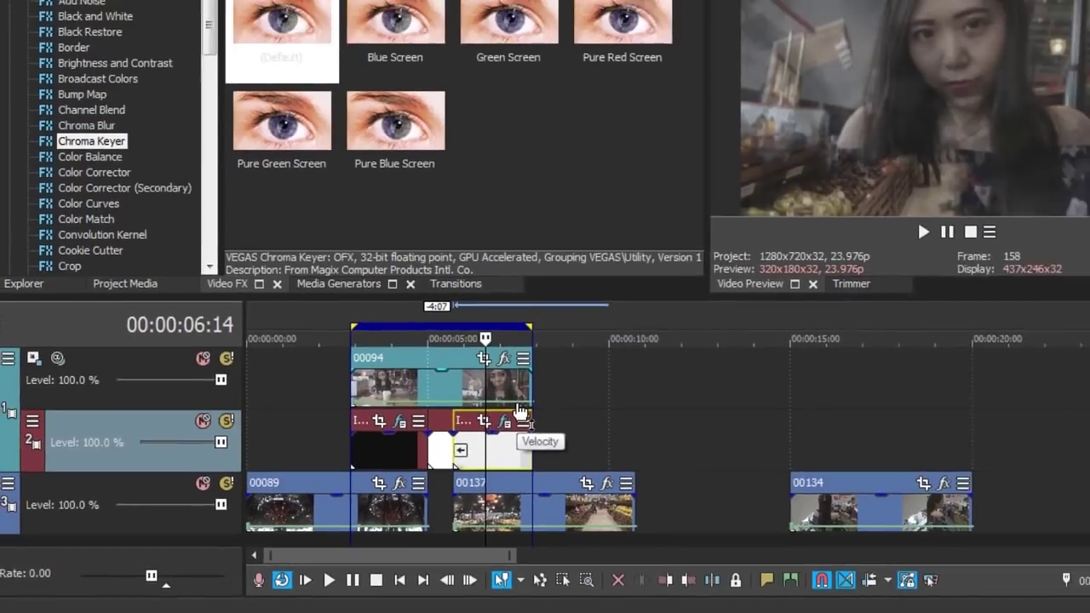
Step: Play back the loop region to preview both ink transitions, then stop playback
{"action": "key", "text": "space"}
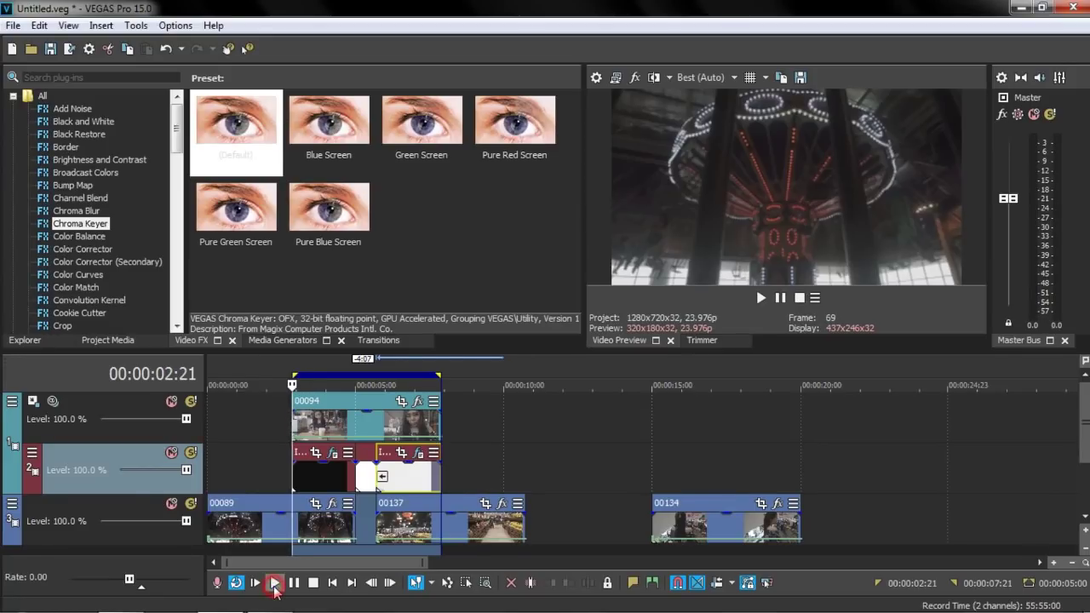
{"action": "left_click", "coordinate": [274, 585]}
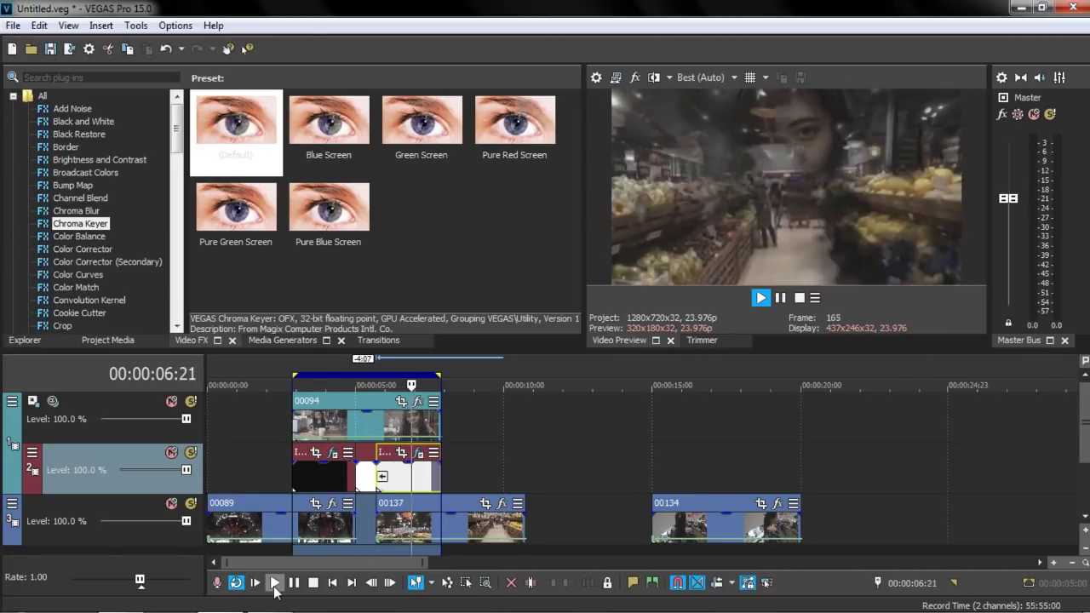
{"action": "left_click", "coordinate": [314, 584]}
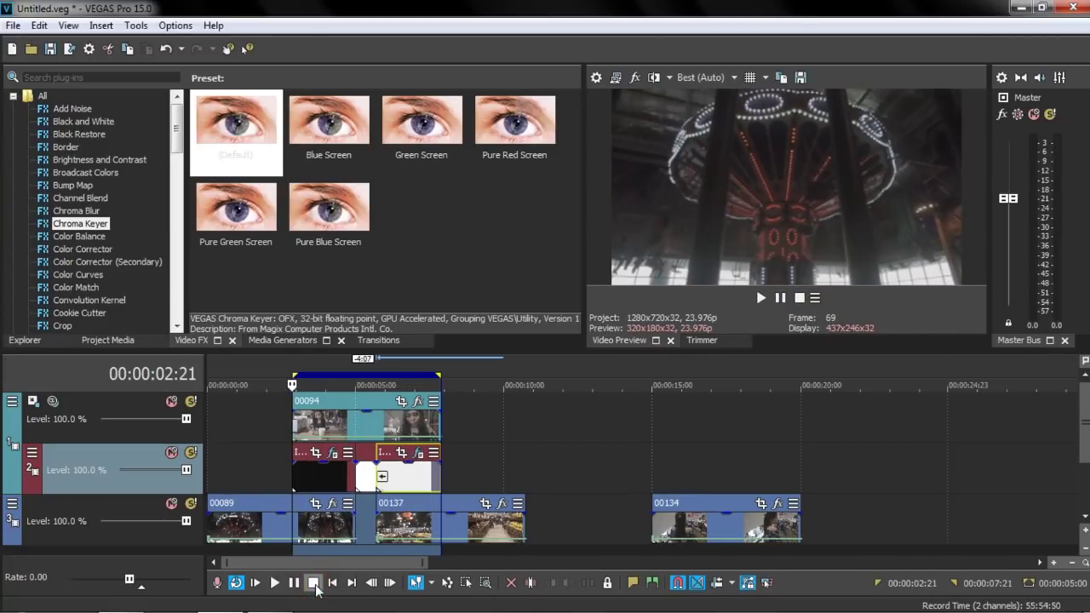
Step: Try a Low threshold of 1.000 in the INK 01 clip's Chroma Keyer, return it to 0.000, and close the effect settings
{"action": "left_click", "coordinate": [320, 482]}
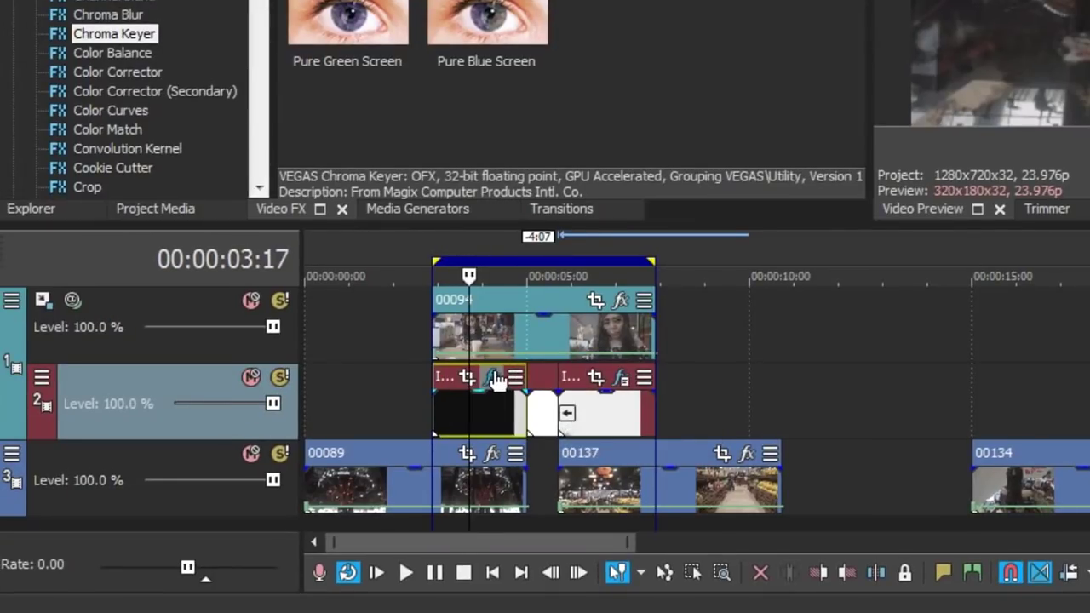
{"action": "left_click", "coordinate": [495, 379]}
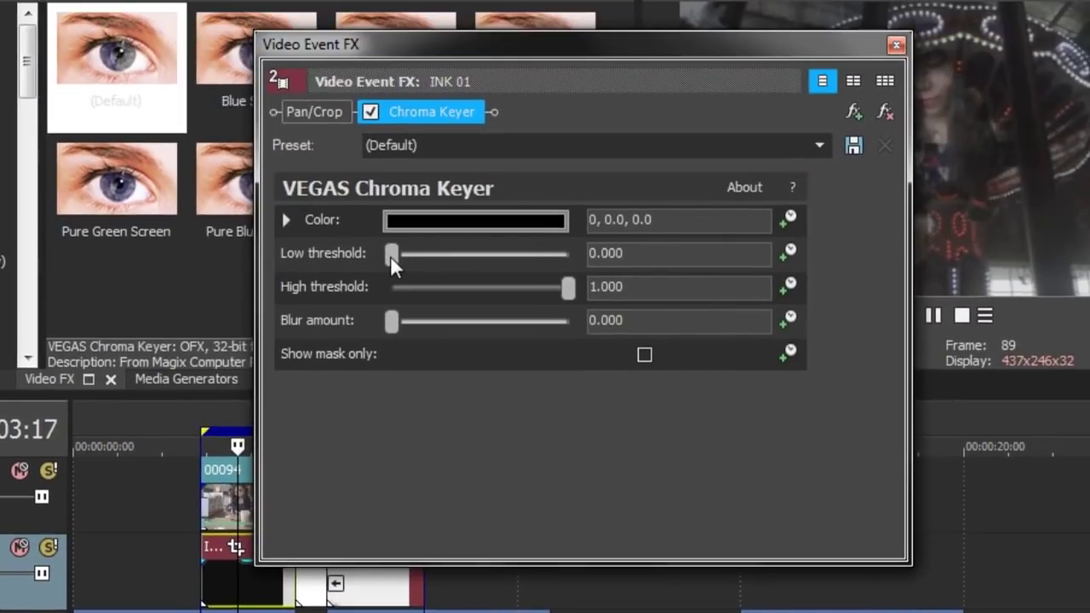
{"action": "left_click_drag", "start_coordinate": [390, 256], "coordinate": [610, 249]}
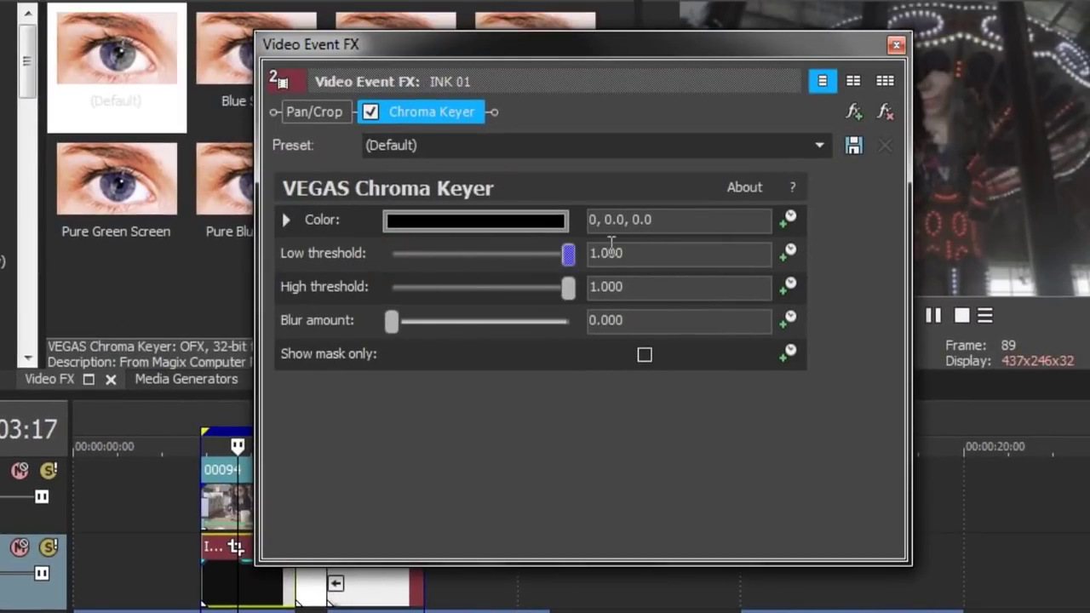
{"action": "left_click_drag", "start_coordinate": [449, 252], "coordinate": [416, 272]}
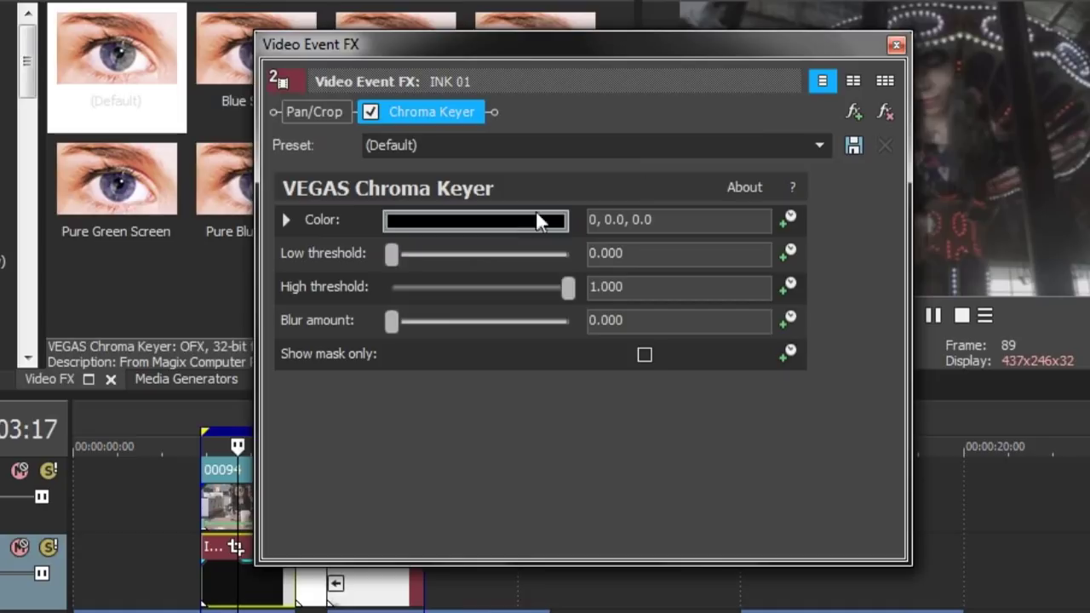
{"action": "left_click", "coordinate": [894, 47]}
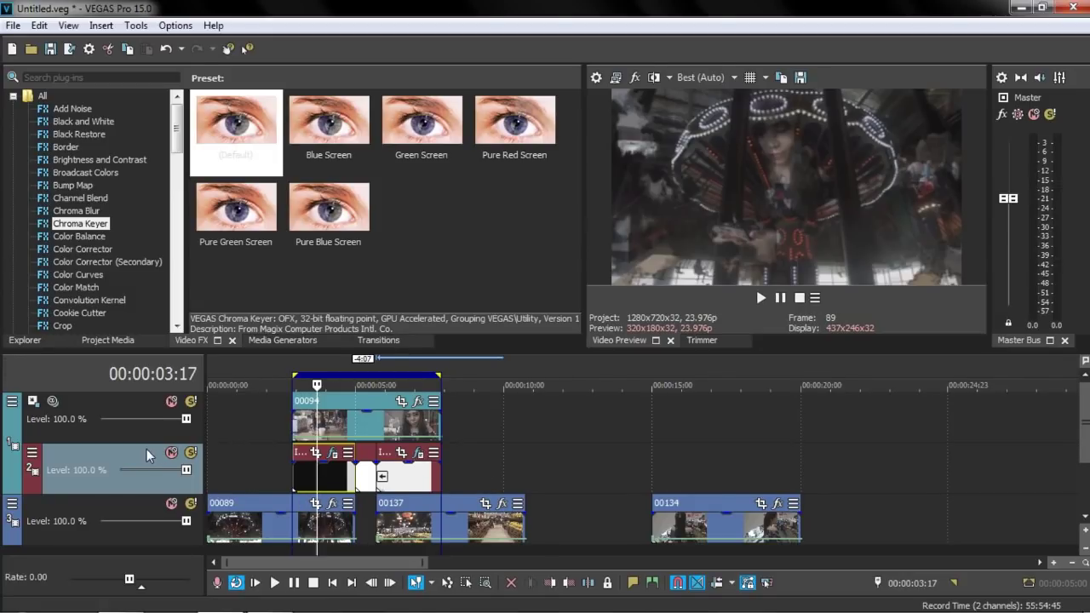
Step: Place INK 03.mp4 on track 2 so it ends where clip 00137 ends, and move the playhead inside it
{"action": "left_click", "coordinate": [98, 339]}
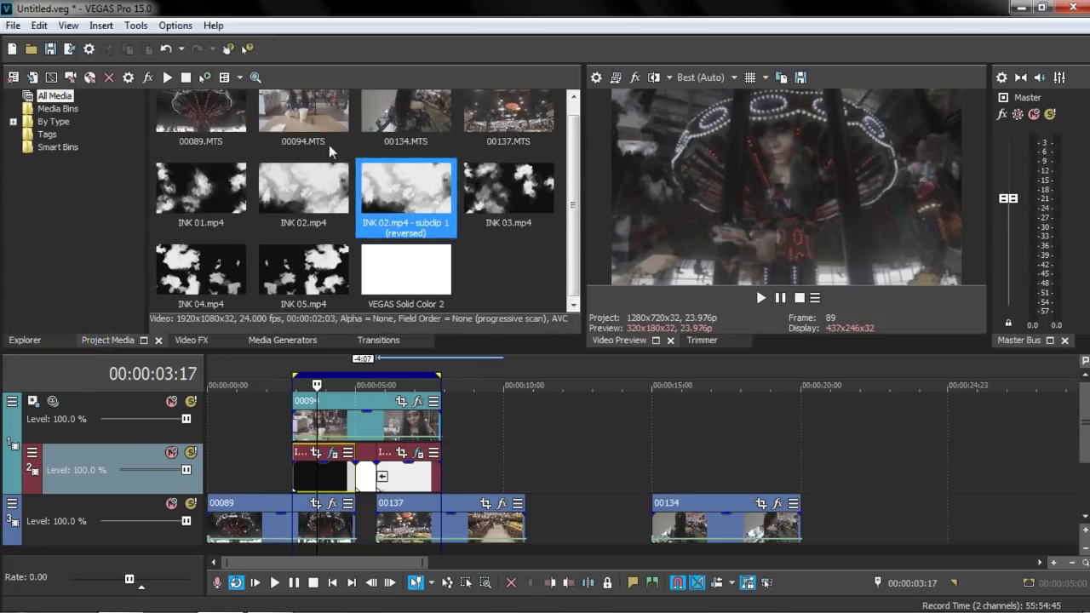
{"action": "left_click", "coordinate": [507, 196]}
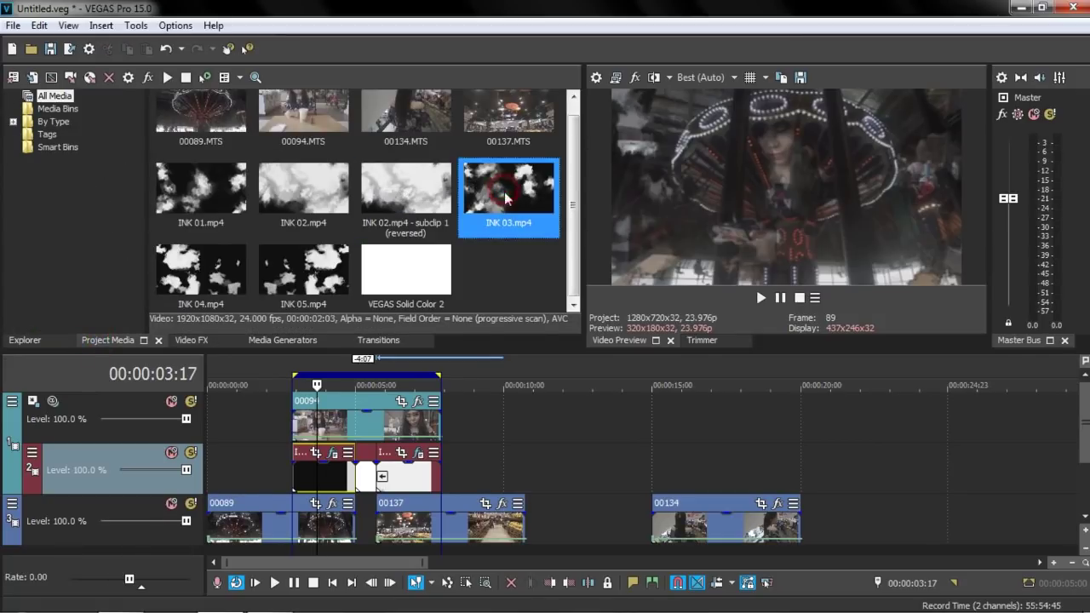
{"action": "mouse_move", "coordinate": [498, 374]}
{"action": "left_mouse_down"}
{"action": "mouse_move", "coordinate": [511, 414]}
{"action": "mouse_move", "coordinate": [499, 467]}
{"action": "mouse_move", "coordinate": [474, 473]}
{"action": "left_mouse_up"}
{"action": "left_click", "coordinate": [477, 471]}
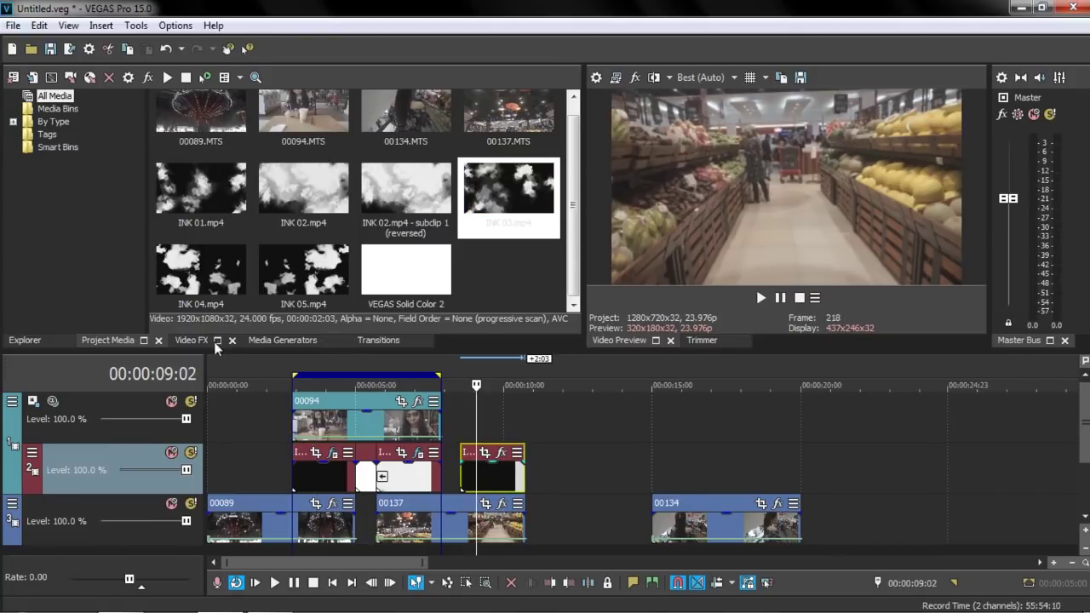
Step: Apply the default Chroma Keyer to the INK 03 clip on track 2, set its key color to black, and close the effect settings
{"action": "left_click", "coordinate": [192, 340]}
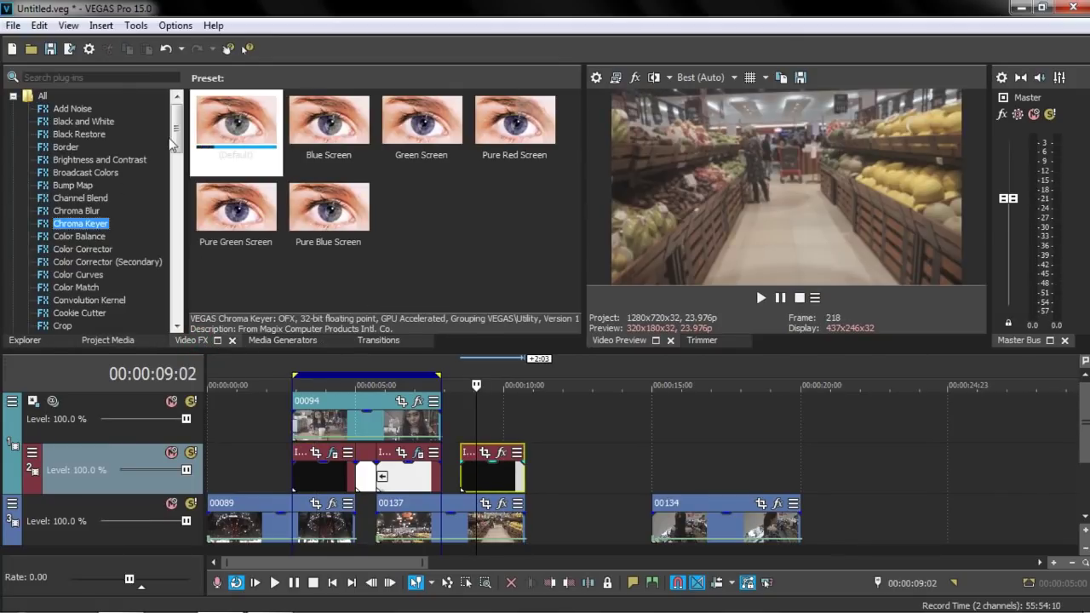
{"action": "left_click_drag", "start_coordinate": [213, 136], "coordinate": [486, 465]}
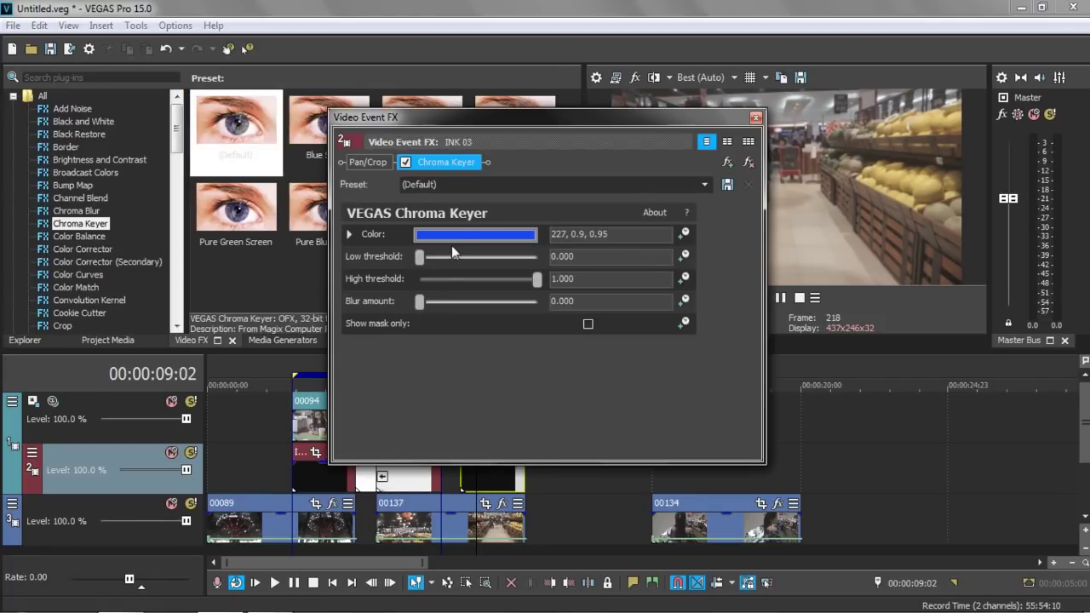
{"action": "left_click", "coordinate": [451, 235]}
{"action": "left_click", "coordinate": [371, 385]}
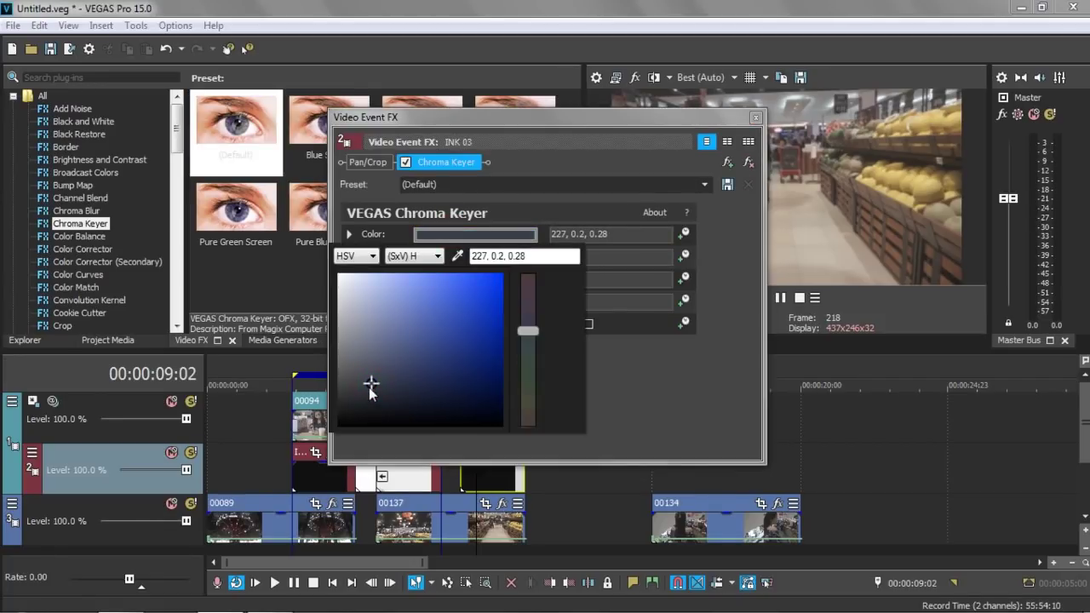
{"action": "left_click", "coordinate": [338, 425]}
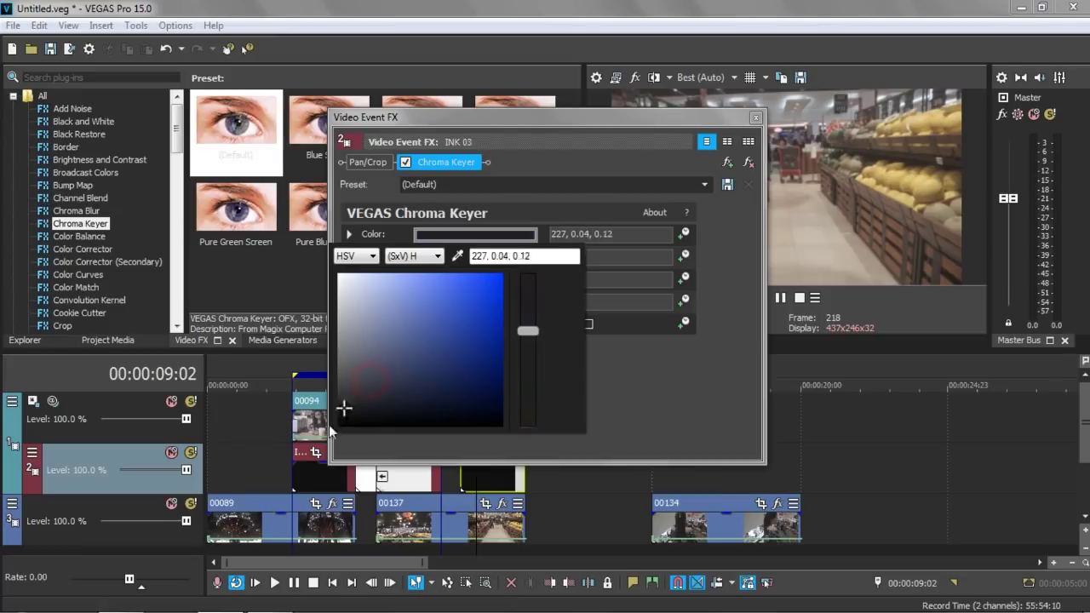
{"action": "left_click", "coordinate": [756, 120]}
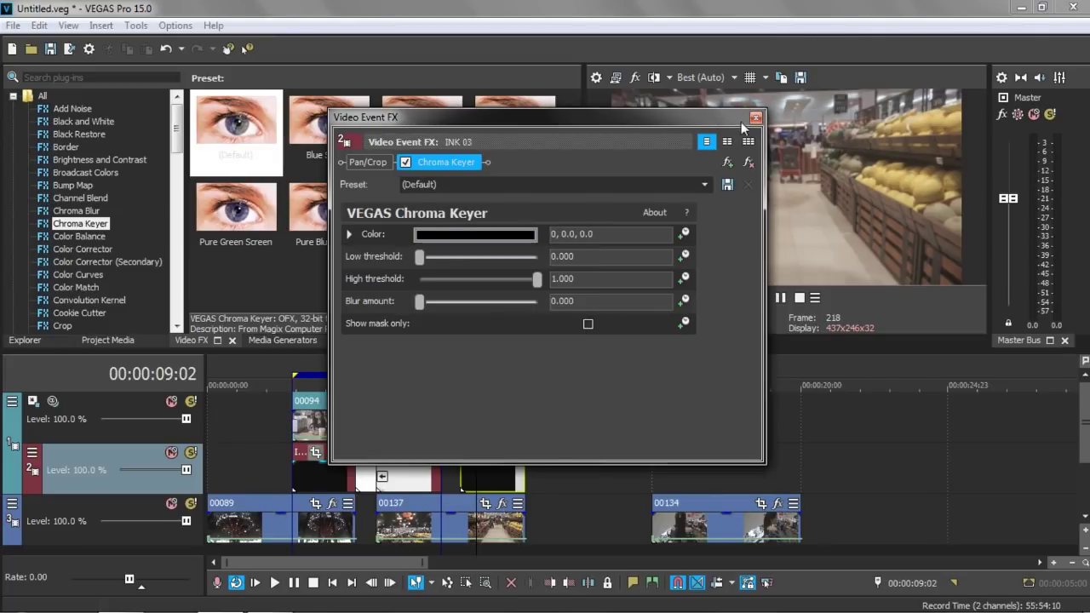
{"action": "left_click", "coordinate": [756, 119]}
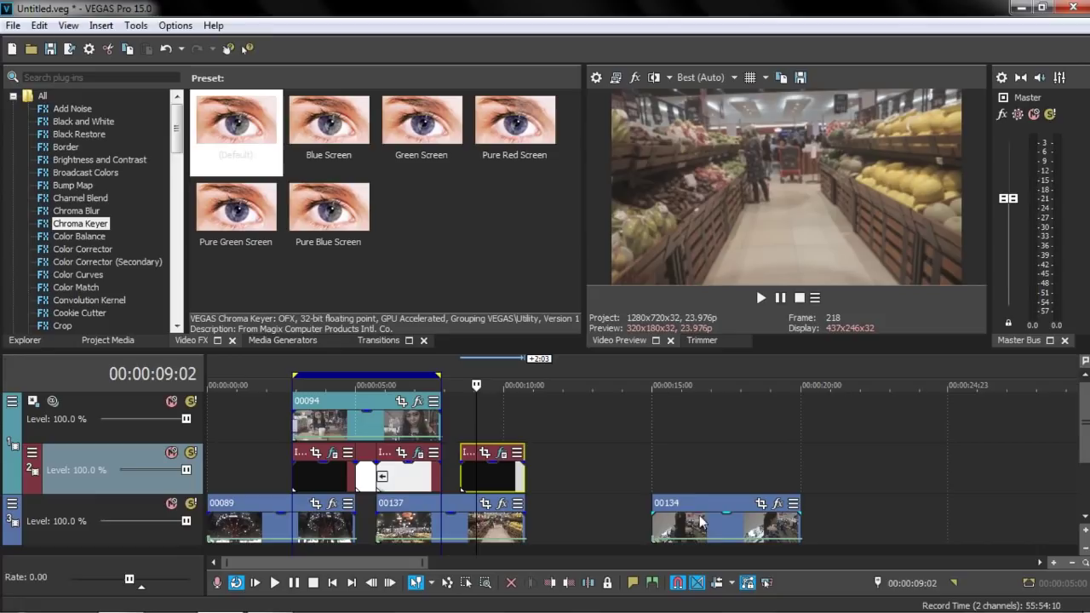
Step: Move clip 00134 up to track 1 so it starts where the INK 03 clip begins
{"action": "left_click_drag", "start_coordinate": [698, 521], "coordinate": [522, 416]}
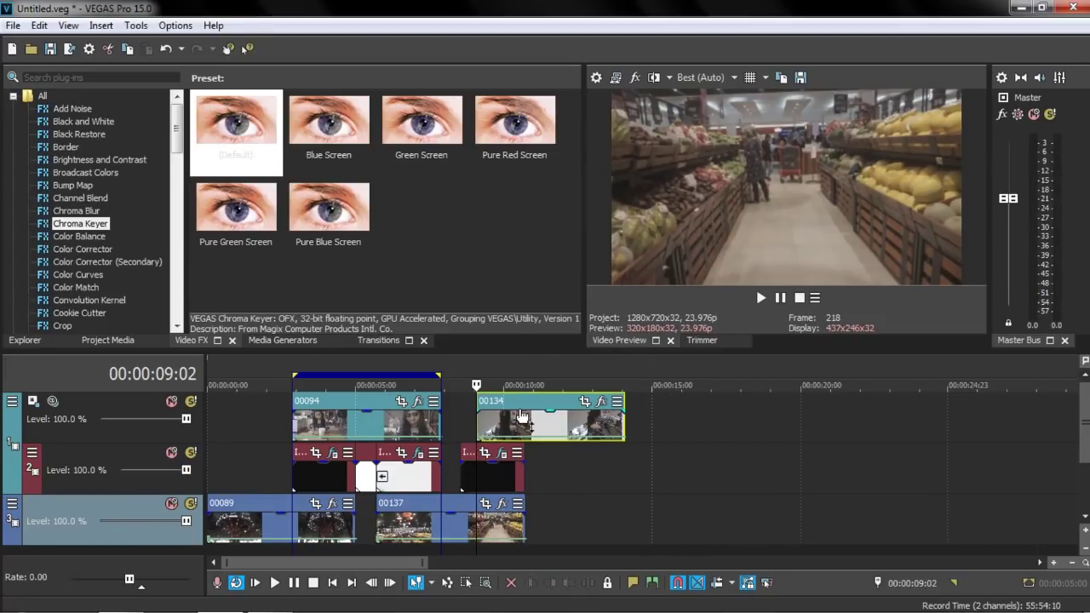
{"action": "left_click_drag", "start_coordinate": [514, 411], "coordinate": [486, 414]}
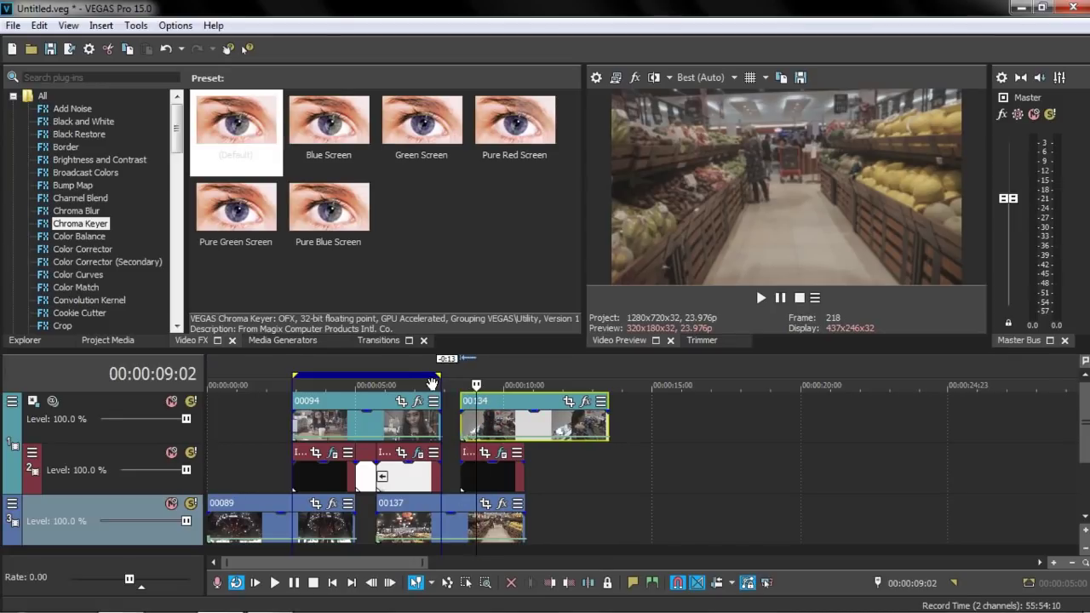
Step: Extend the loop region to the end of the INK 03 clip and play it back to preview the ink transitions
{"action": "left_click_drag", "start_coordinate": [439, 375], "coordinate": [521, 375]}
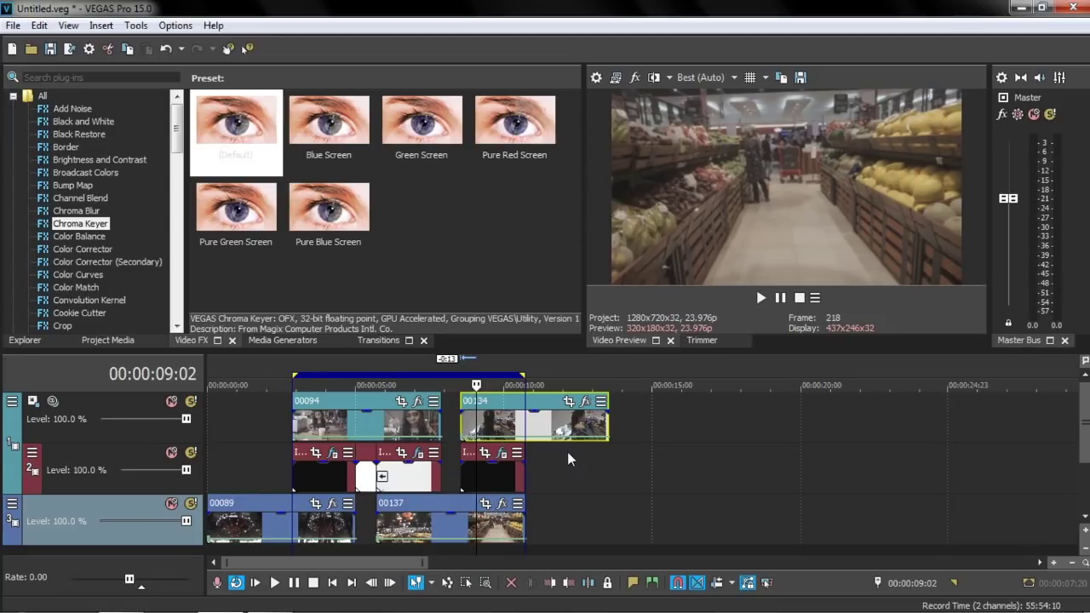
{"action": "key", "text": "Home"}
{"action": "key", "text": "l"}
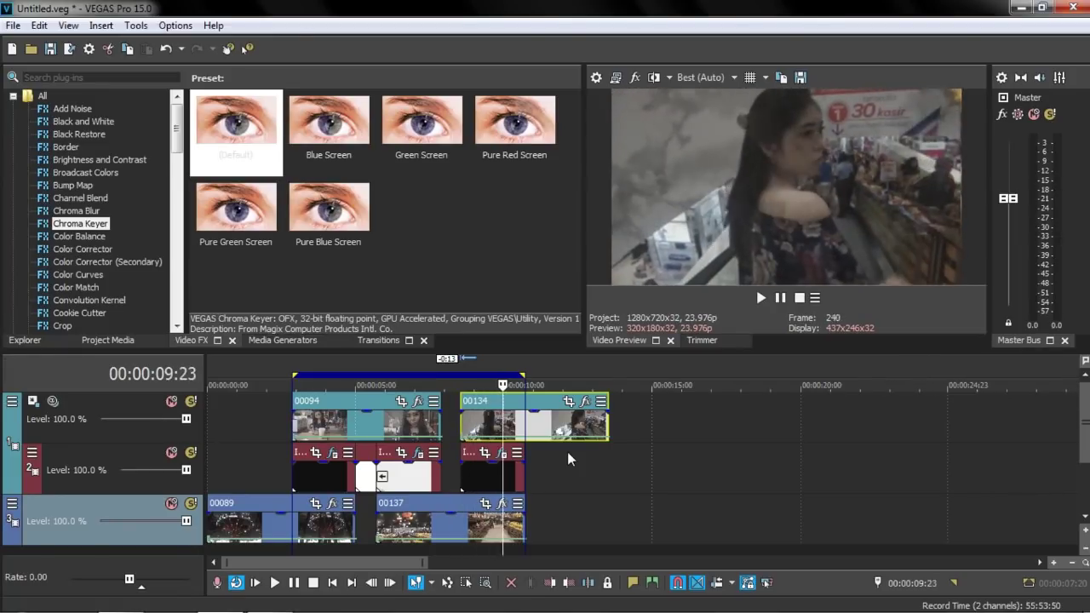
{"action": "left_click", "coordinate": [760, 298]}
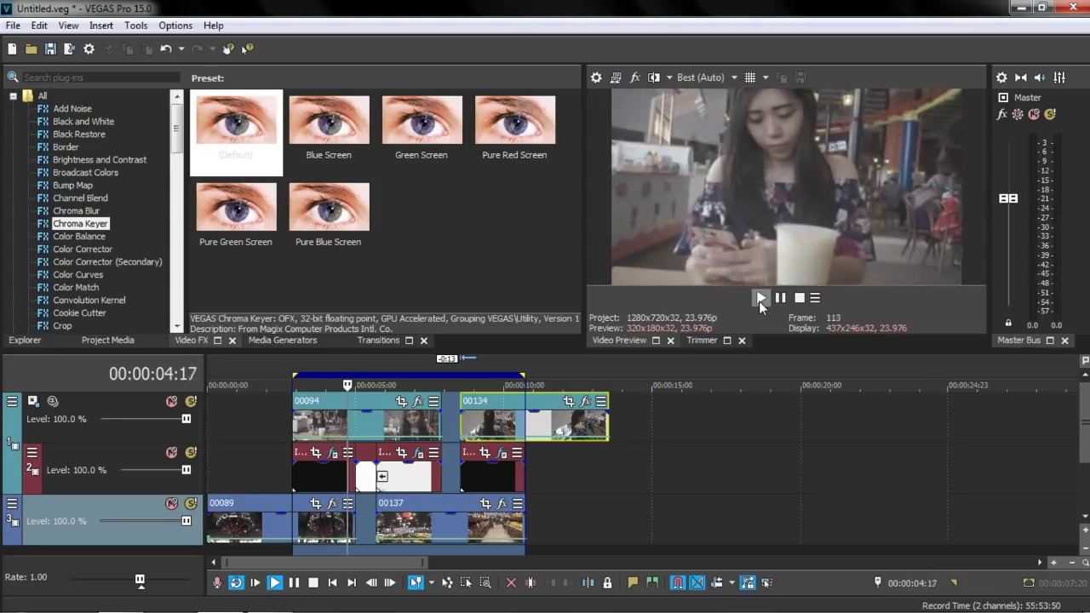